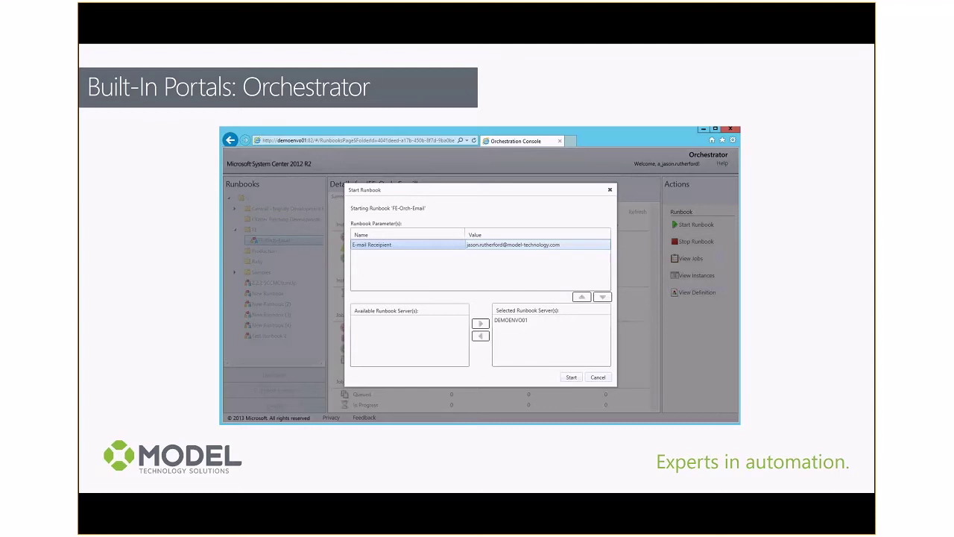
# Advance the presentation to the Model Portal feature list and switch to the portal dashboard in Chrome.
pyautogui.press('Right')
pyautogui.press('Right')
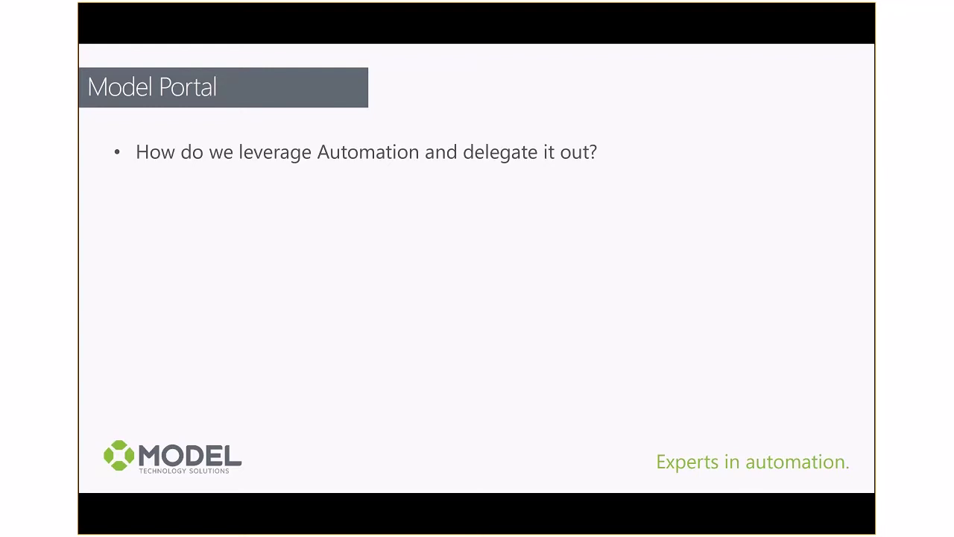
pyautogui.press('Right')
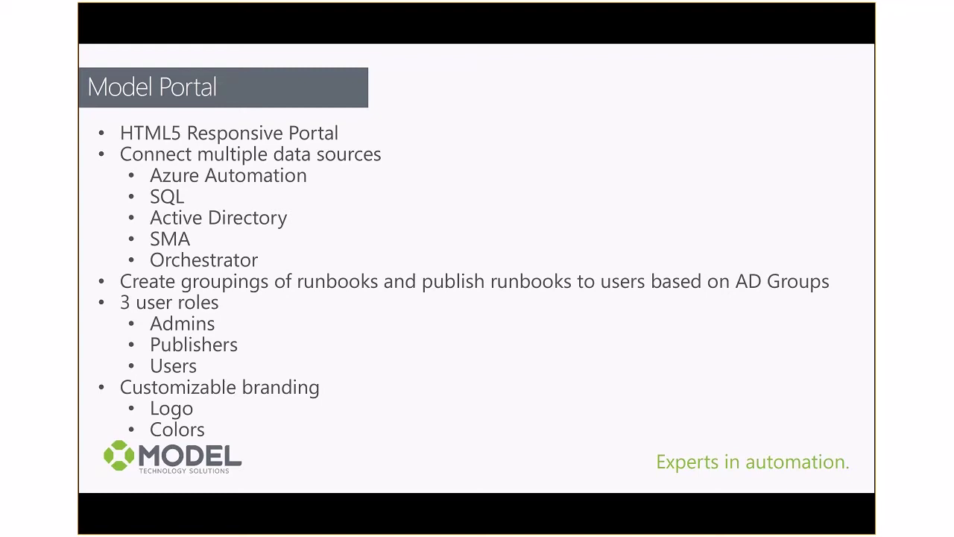
pyautogui.hotkey('alt', 'Tab')
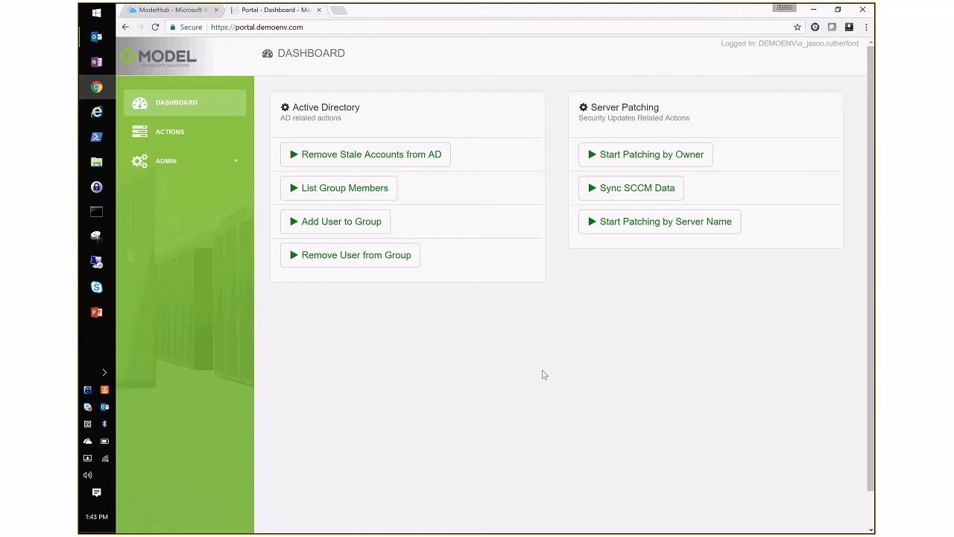
# Open the Initialize Data activity's details in Orchestrator Runbook Designer to examine its parameters, and return to the portal.
pyautogui.click(189, 172)
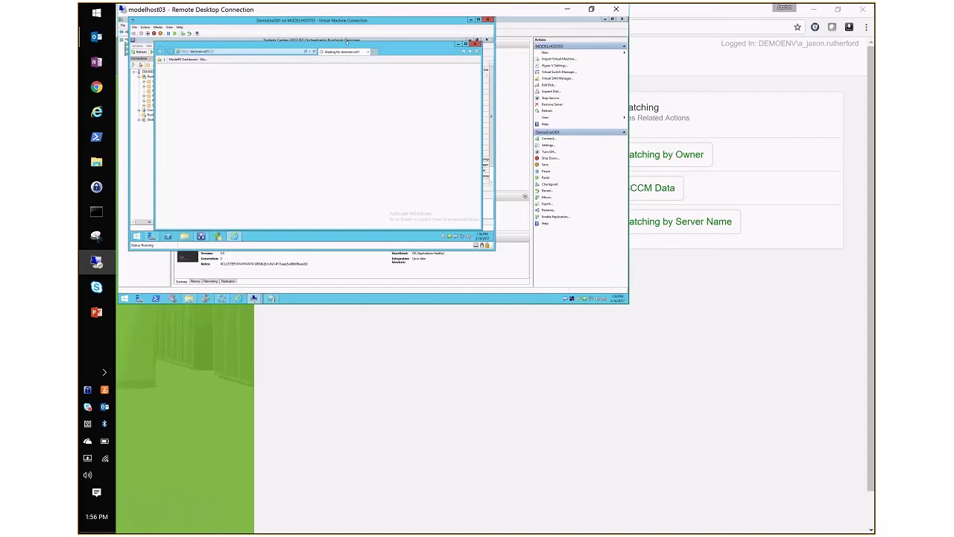
pyautogui.click(345, 42)
pyautogui.doubleClick(219, 88)
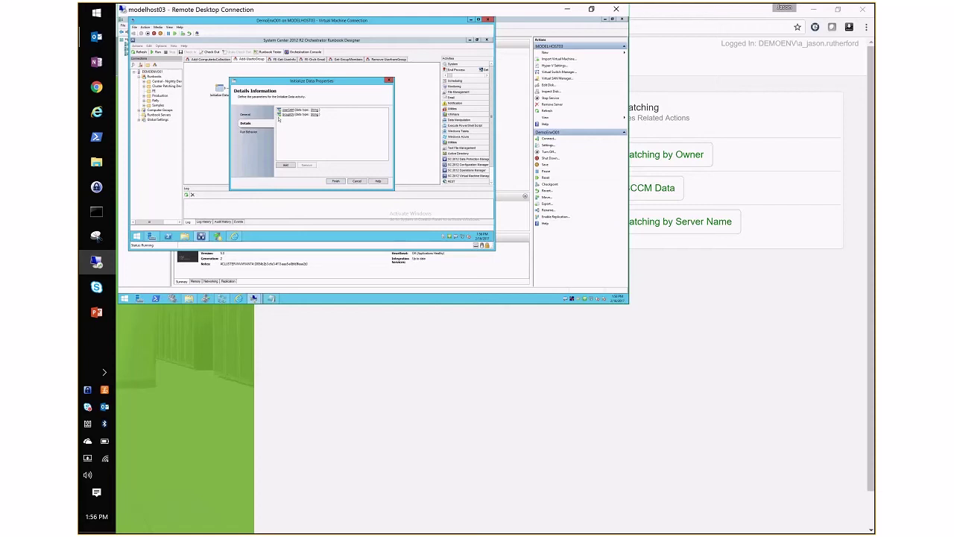
pyautogui.press('super+plus')
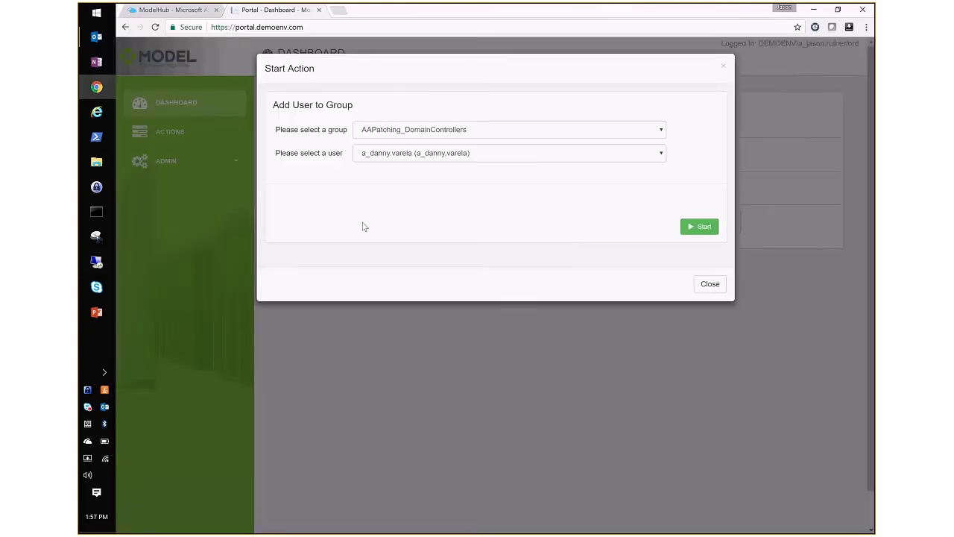
# Choose DnsAdmins as the group for the Add User to Group action.
pyautogui.click(411, 131)
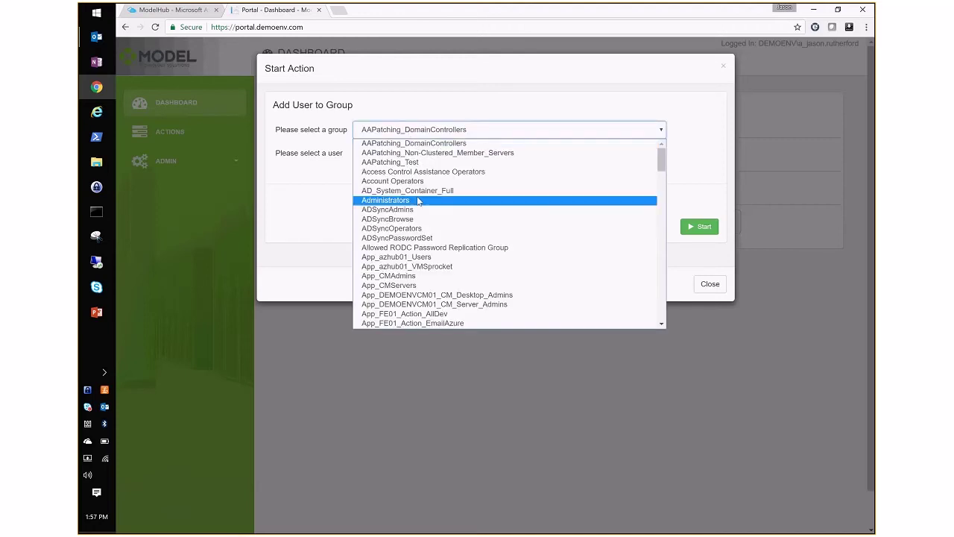
pyautogui.write('domain')
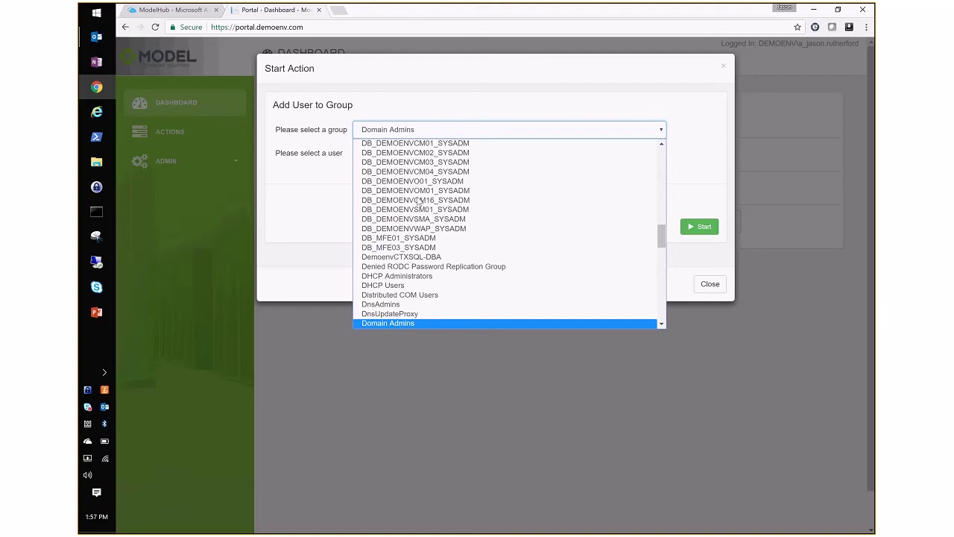
pyautogui.press('Up')
pyautogui.press('Up')
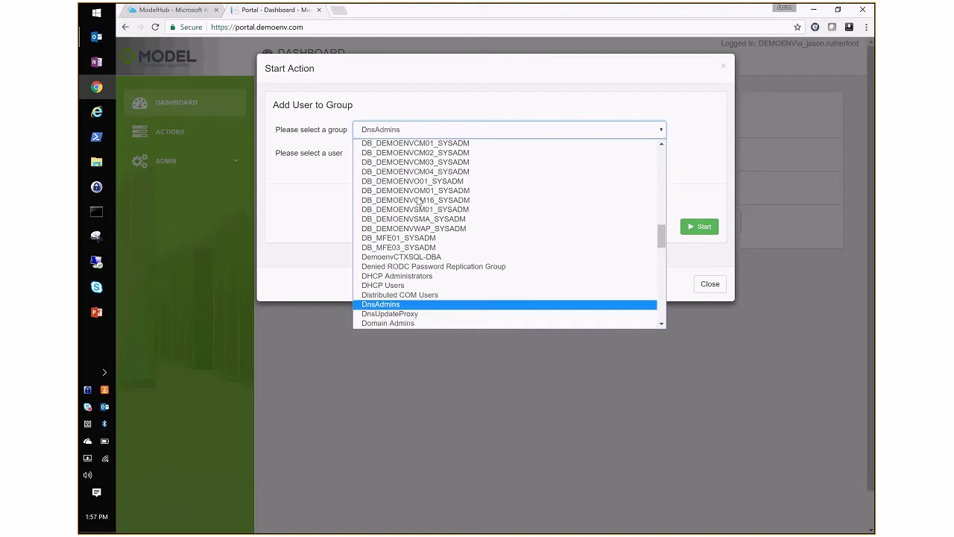
pyautogui.press('Return')
# Select the standard user account to add and start the Add User to Group action.
pyautogui.press('Tab')
pyautogui.write('jason')
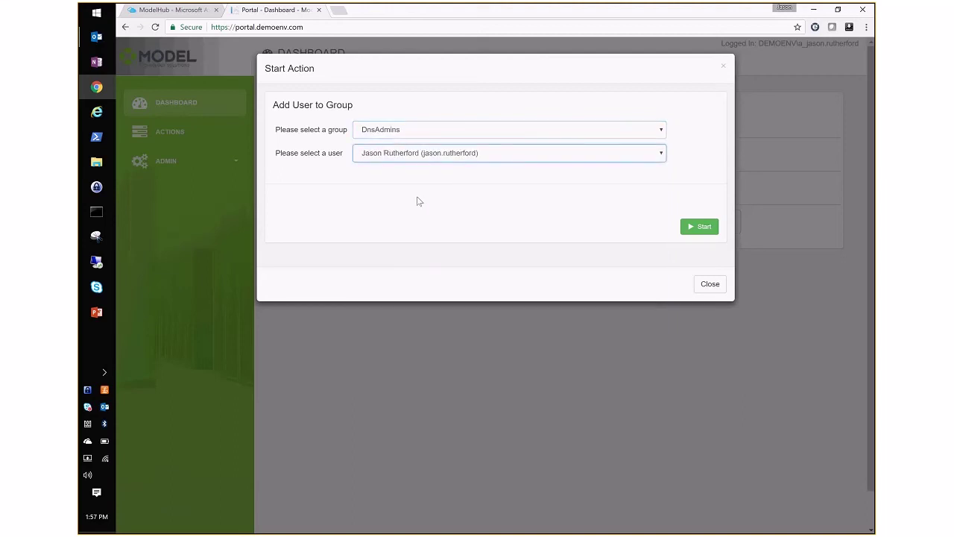
pyautogui.press('Tab')
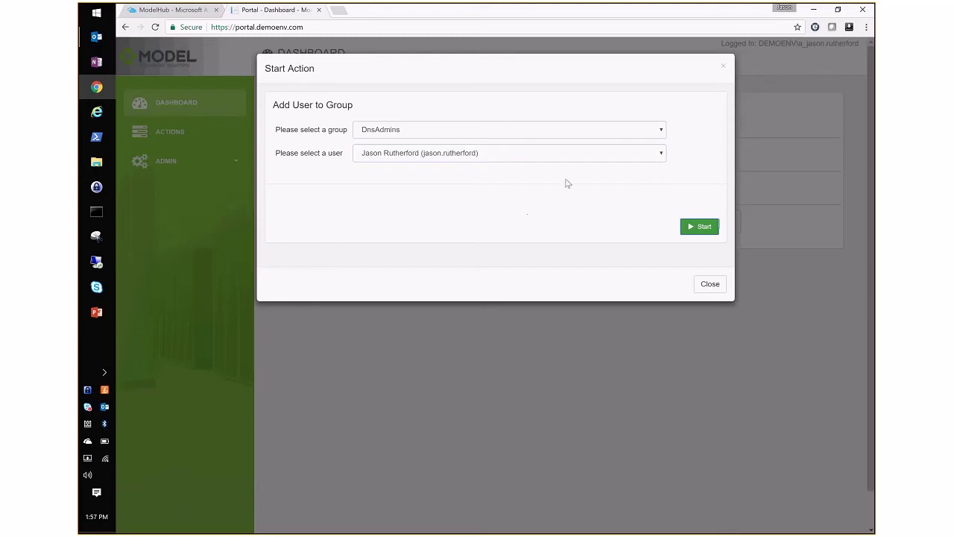
pyautogui.click(693, 227)
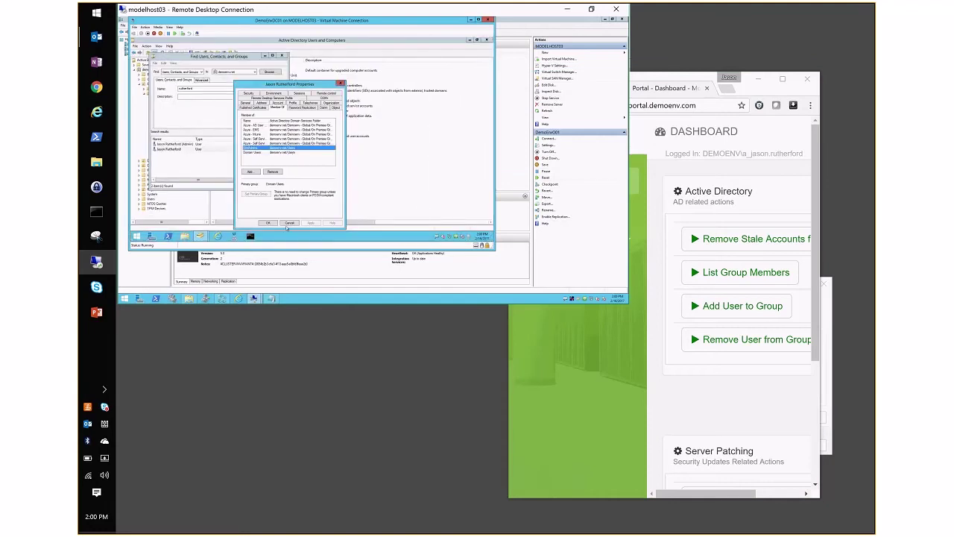
# Close the user's Active Directory properties without changes and open the Remove User from Group action in a maximized portal window.
pyautogui.click(290, 222)
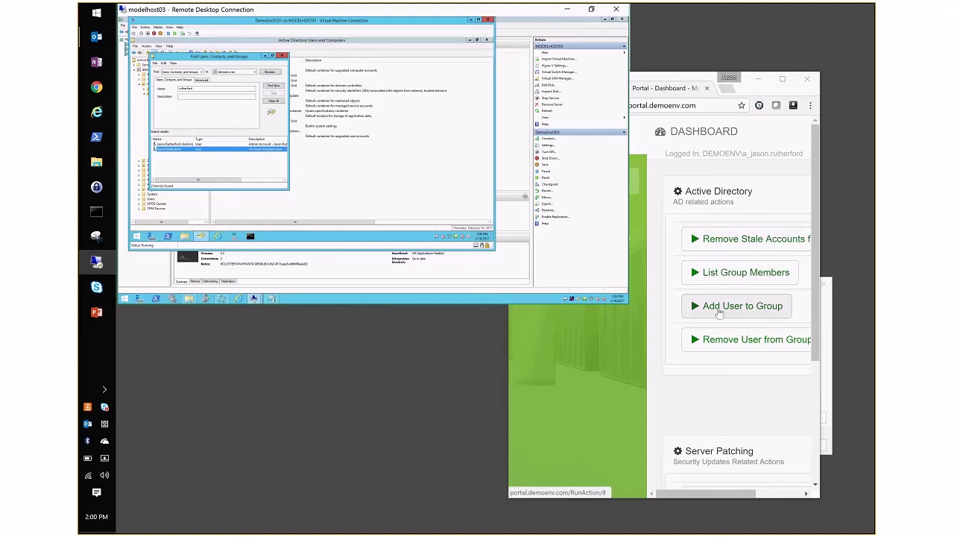
pyautogui.click(707, 340)
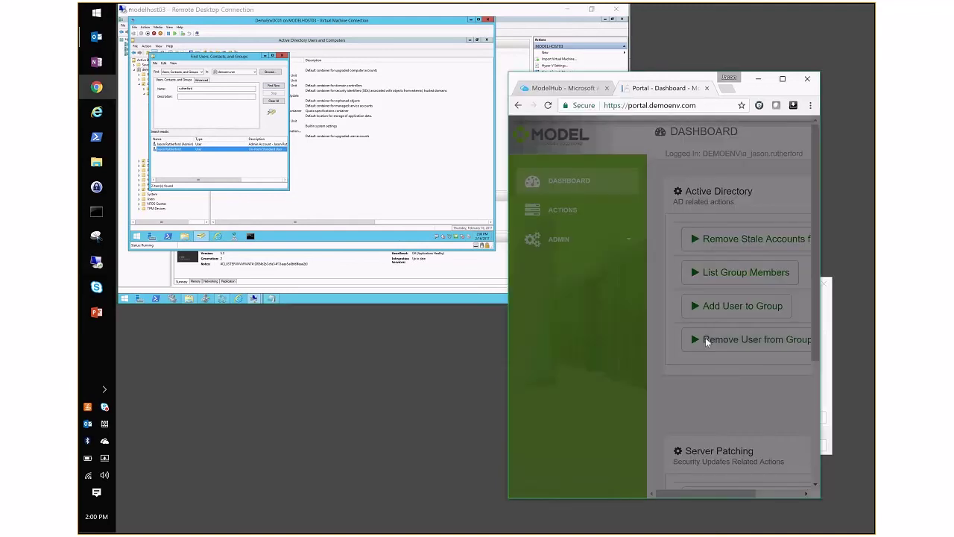
pyautogui.doubleClick(663, 79)
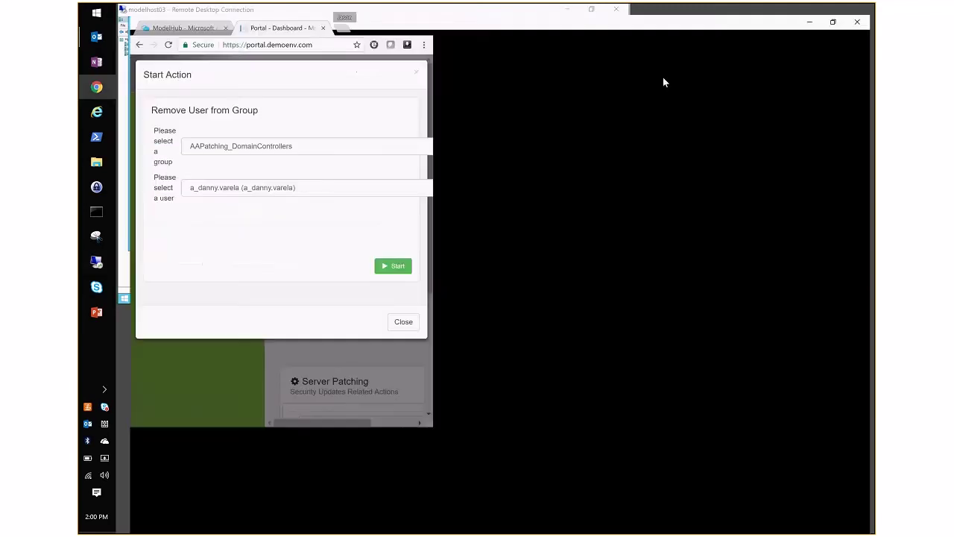
# Choose the DnsAdmins group and the same user account, and start the Remove User from Group action.
pyautogui.click(466, 130)
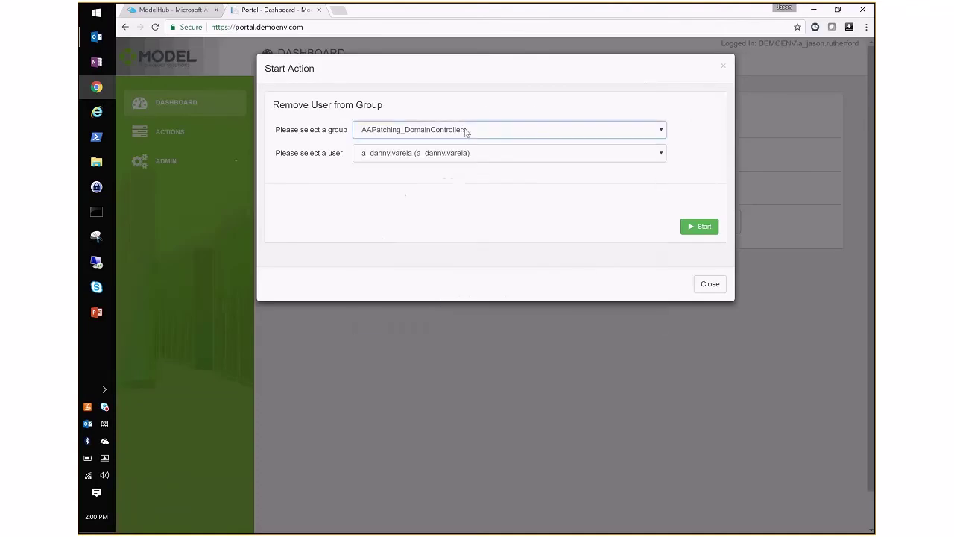
pyautogui.press('d')
pyautogui.press('Tab')
pyautogui.press('j')
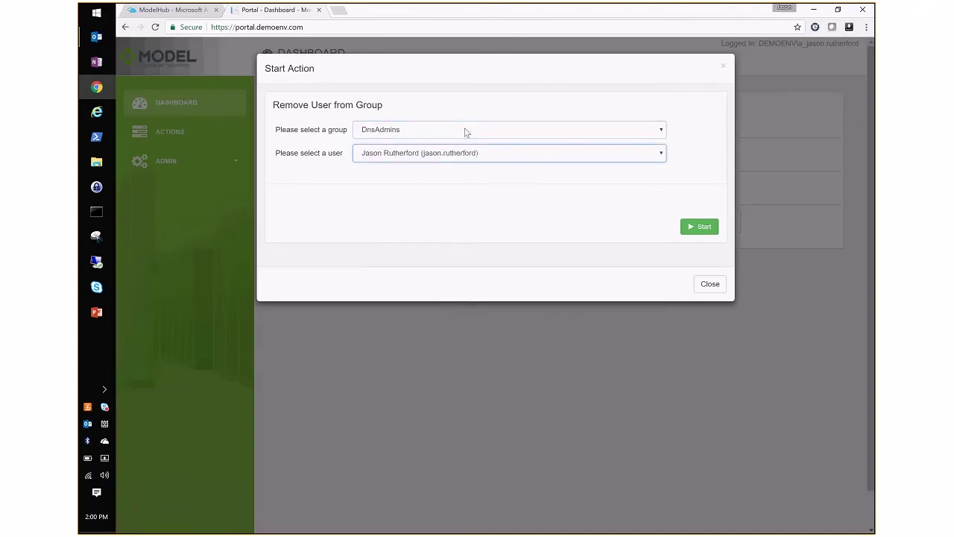
pyautogui.click(692, 227)
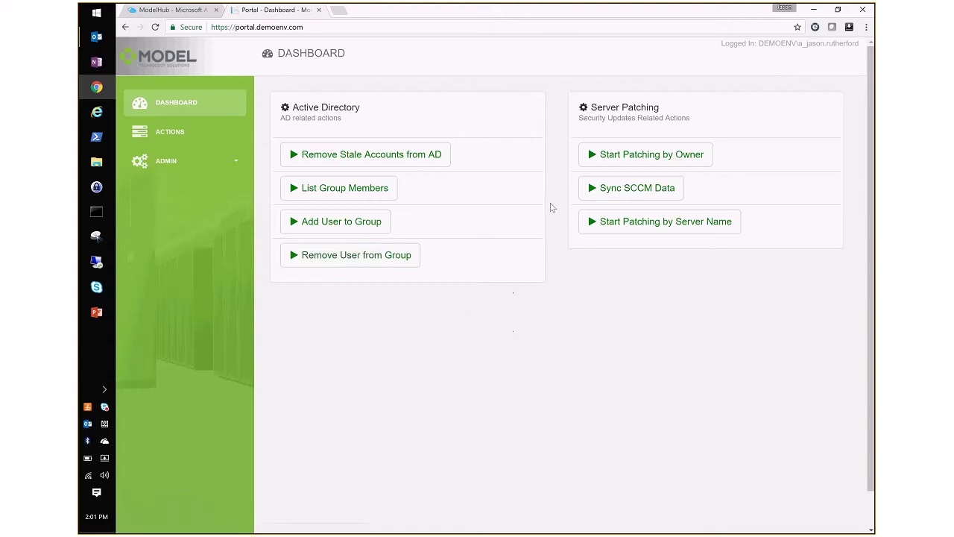
# Open the Start Patching by Owner action and show its list of available owners.
pyautogui.click(605, 160)
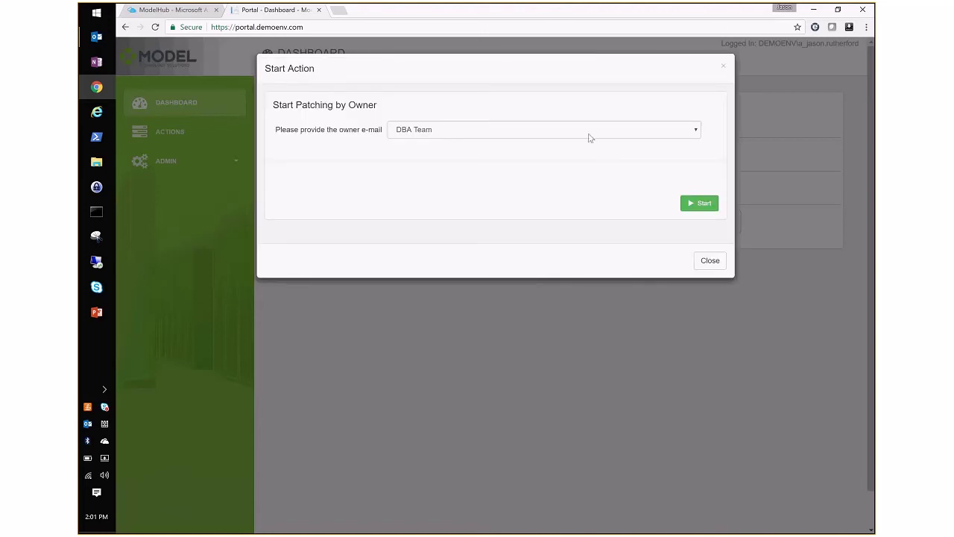
pyautogui.click(589, 137)
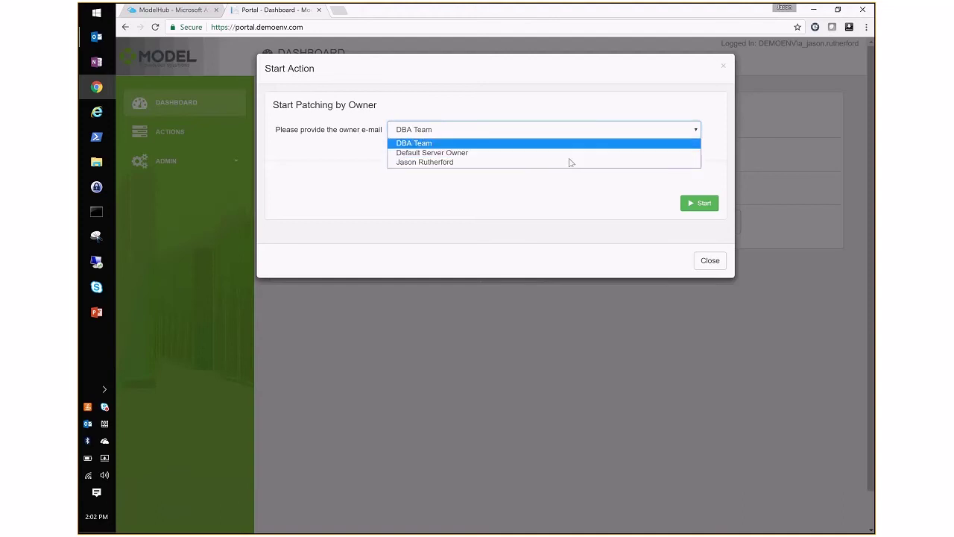
# Close the user's properties in the remote session, bring up the DemoEnvCM01 virtual machine, and return to the portal.
pyautogui.click(96, 261)
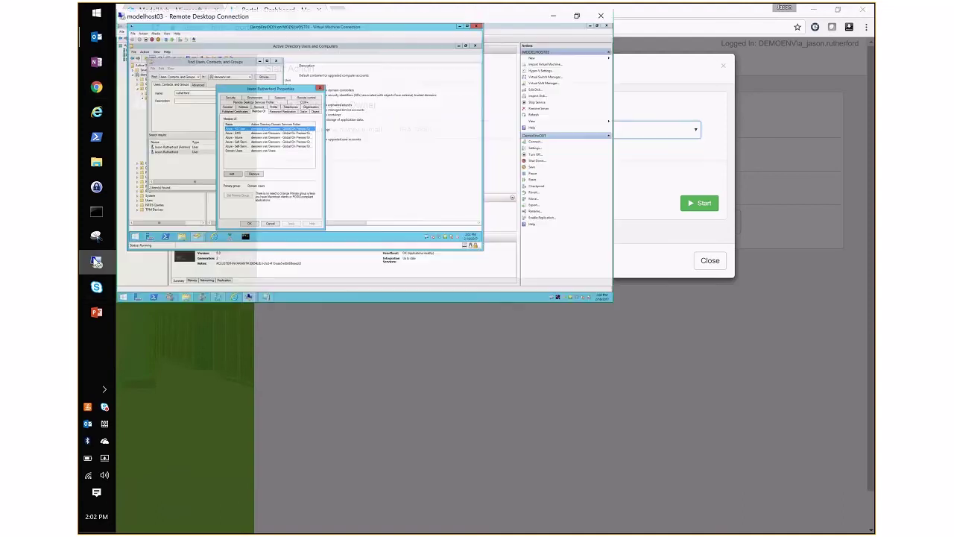
pyautogui.click(276, 223)
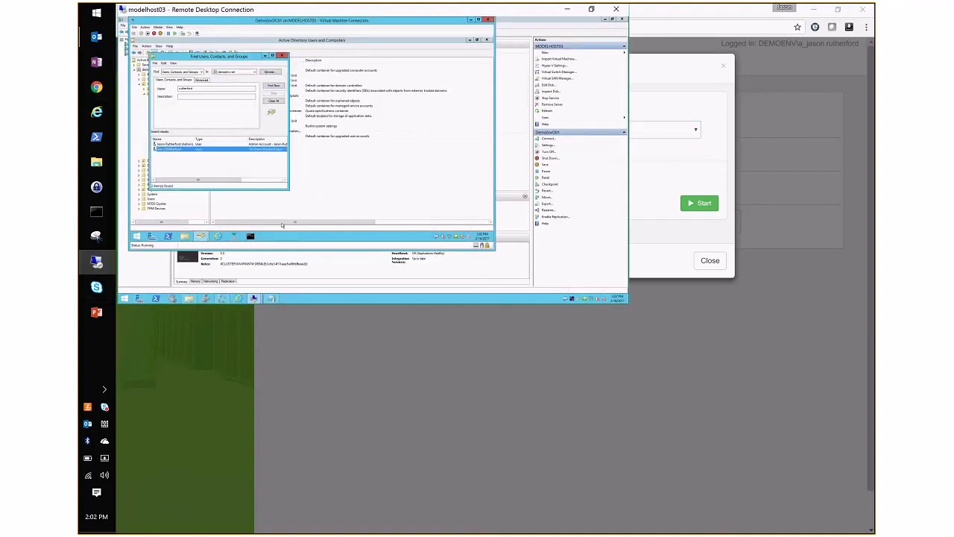
pyautogui.moveTo(254, 298)
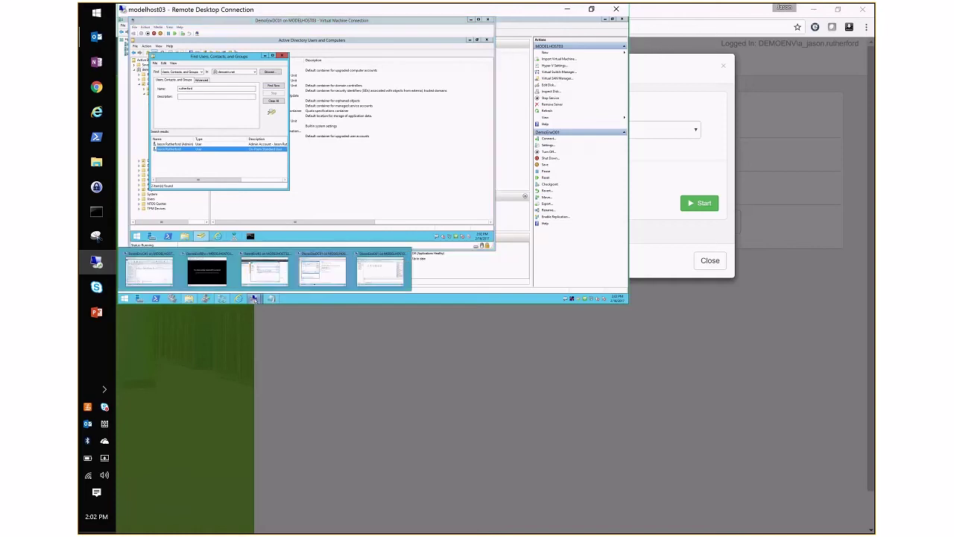
pyautogui.click(207, 272)
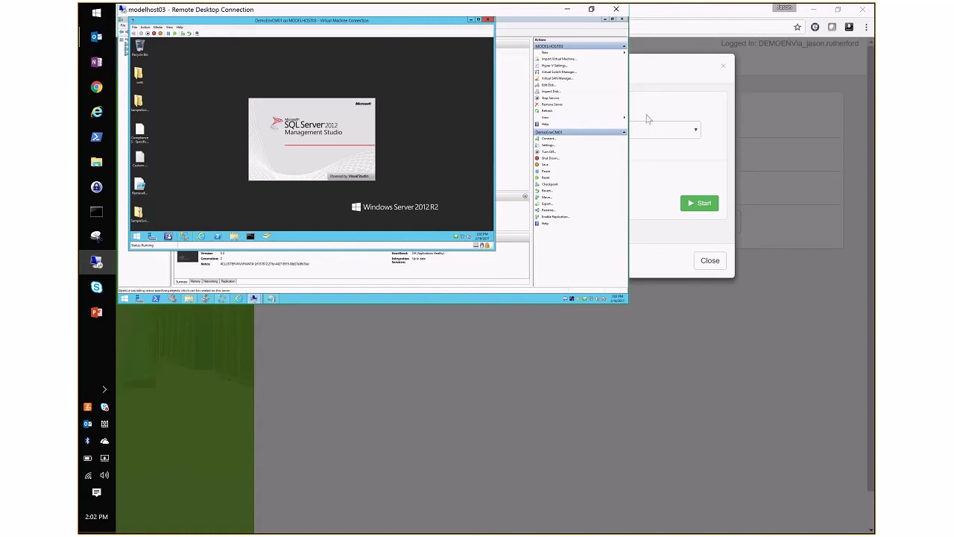
pyautogui.click(627, 166)
pyautogui.click(658, 178)
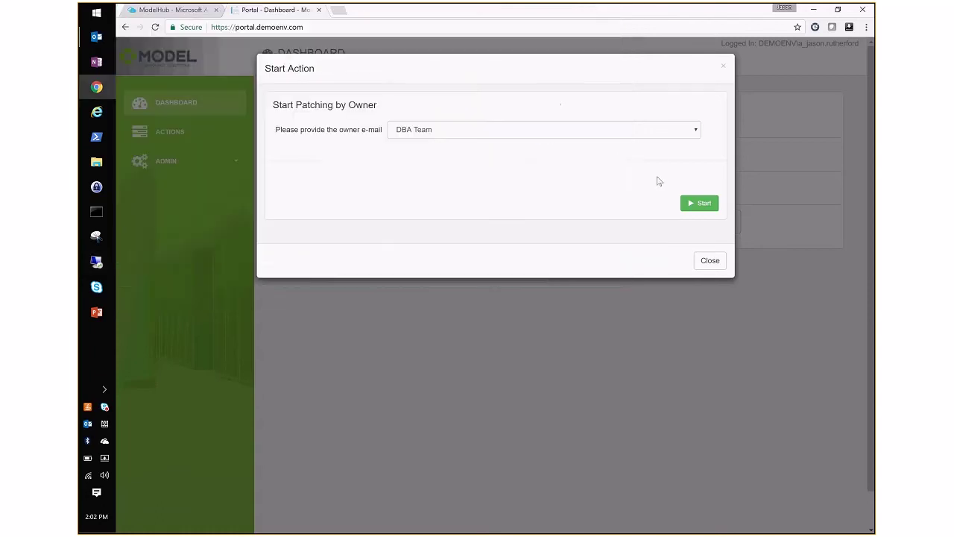
# Switch to the Azure portal and open the demoenvauotmation automation account.
pyautogui.click(167, 12)
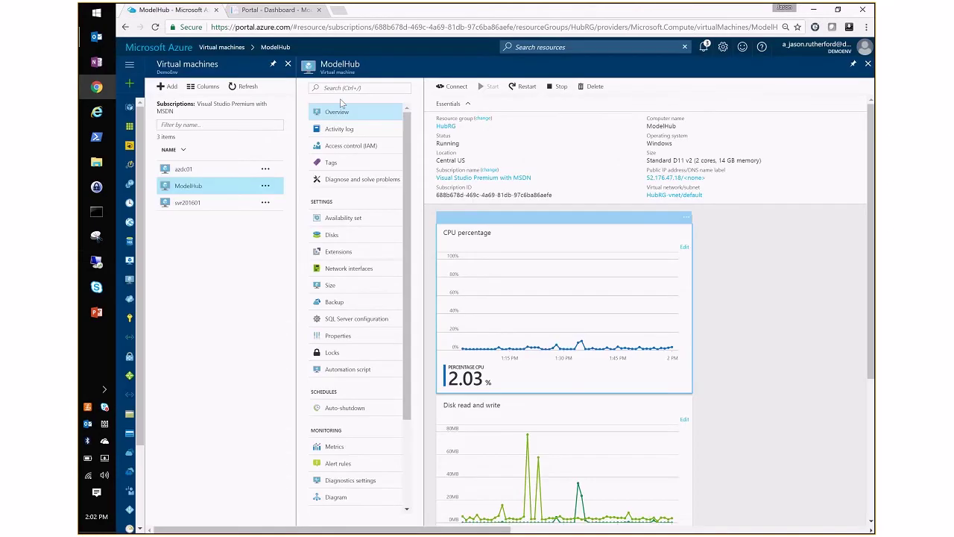
pyautogui.click(131, 166)
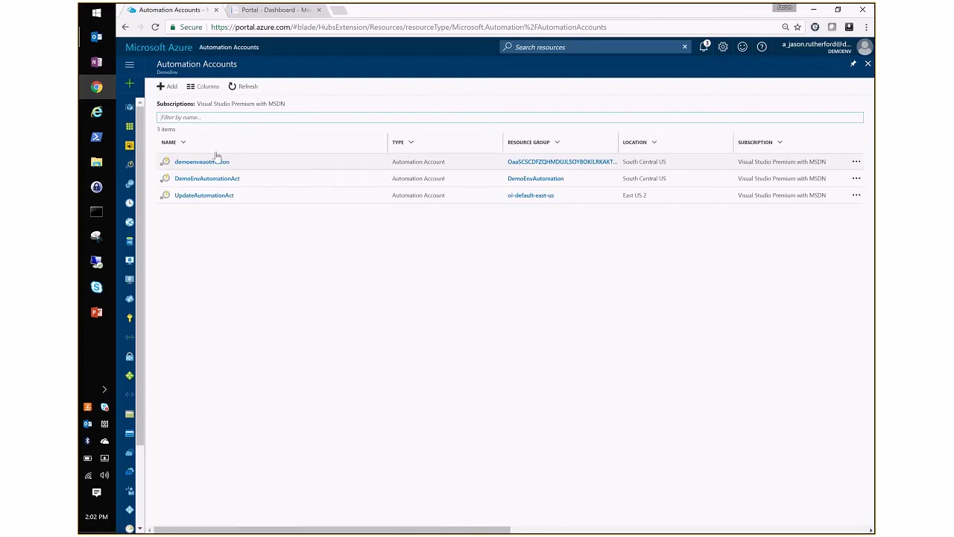
pyautogui.click(216, 160)
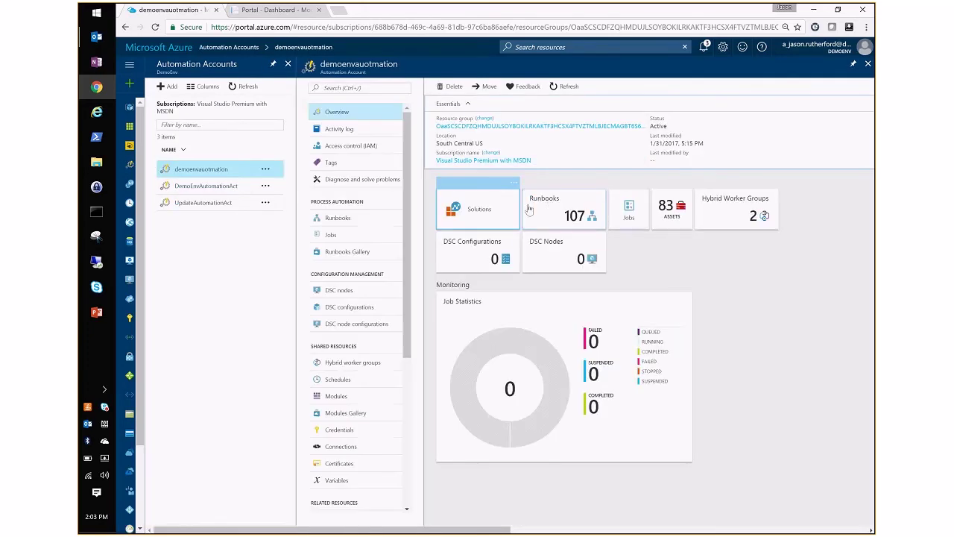
# Filter the automation account's runbooks by "start" and open the APS-Start-PatchingByOwner runbook.
pyautogui.click(538, 218)
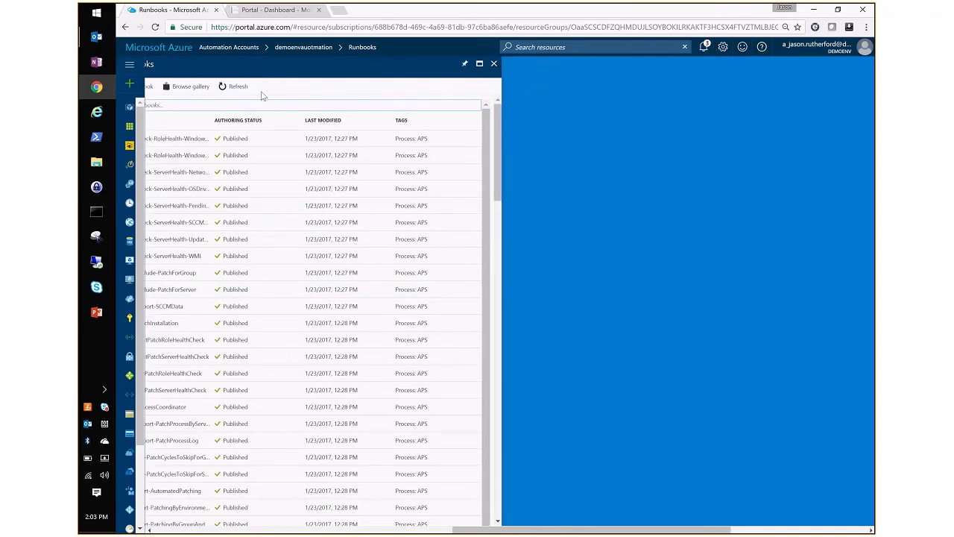
pyautogui.write('start')
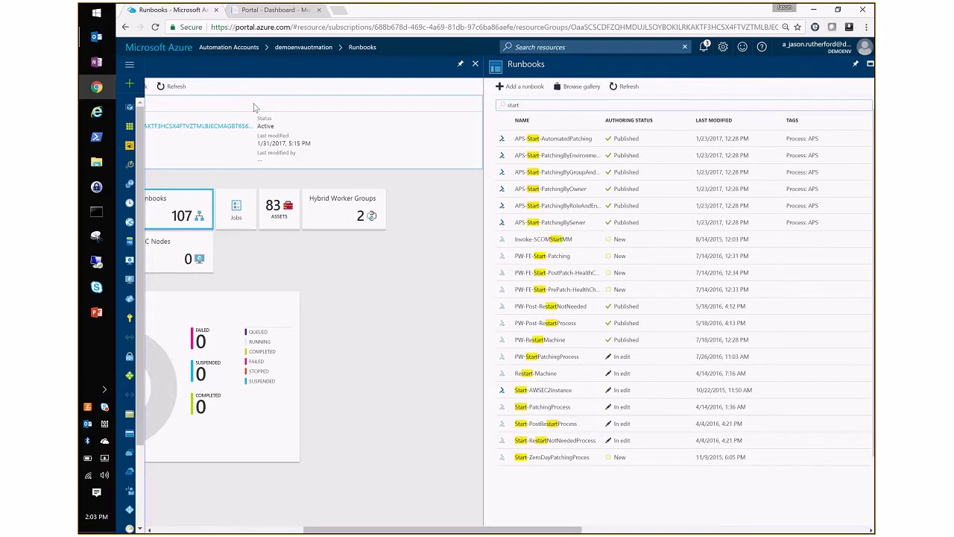
pyautogui.click(541, 191)
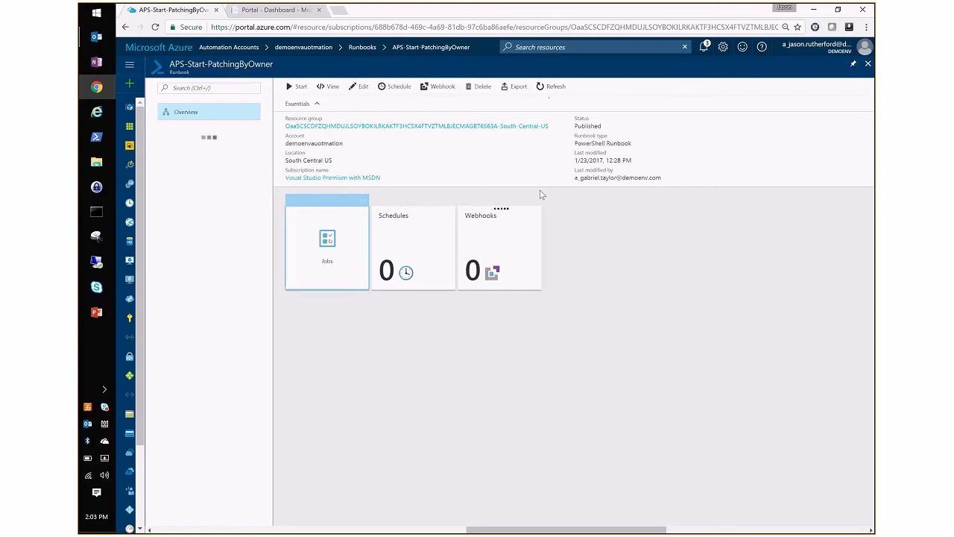
# Open the runbook's start settings and set it to run on the Hybrid Worker group AWS-1.
pyautogui.click(297, 86)
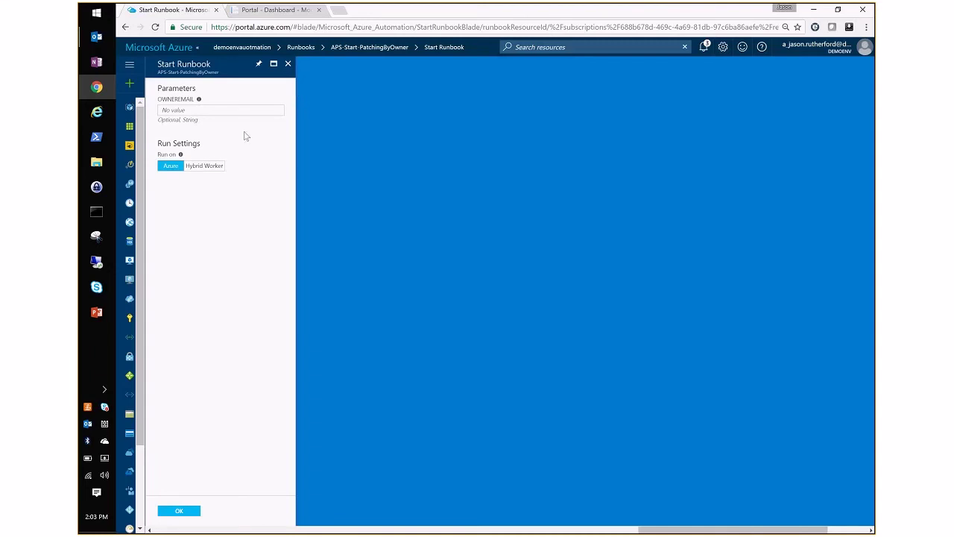
pyautogui.click(199, 167)
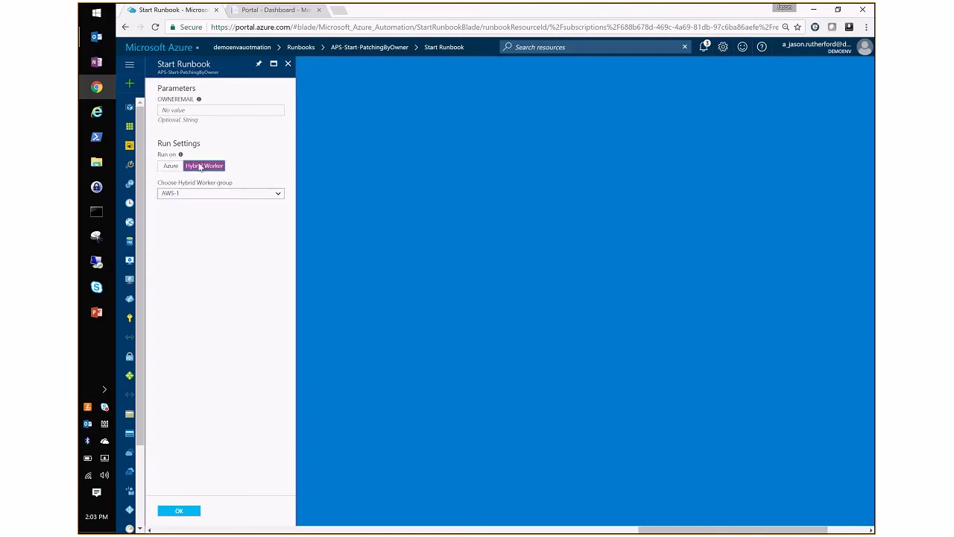
pyautogui.click(200, 194)
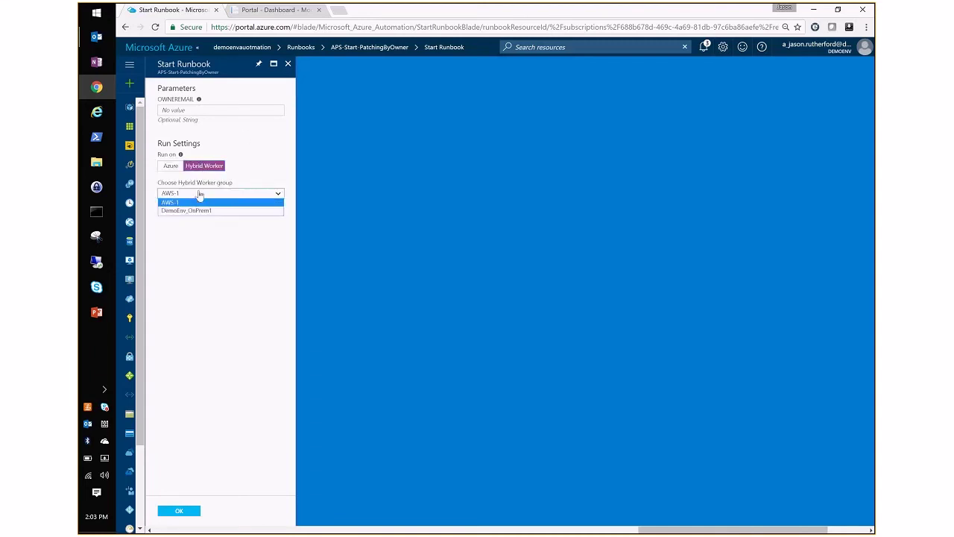
pyautogui.click(198, 202)
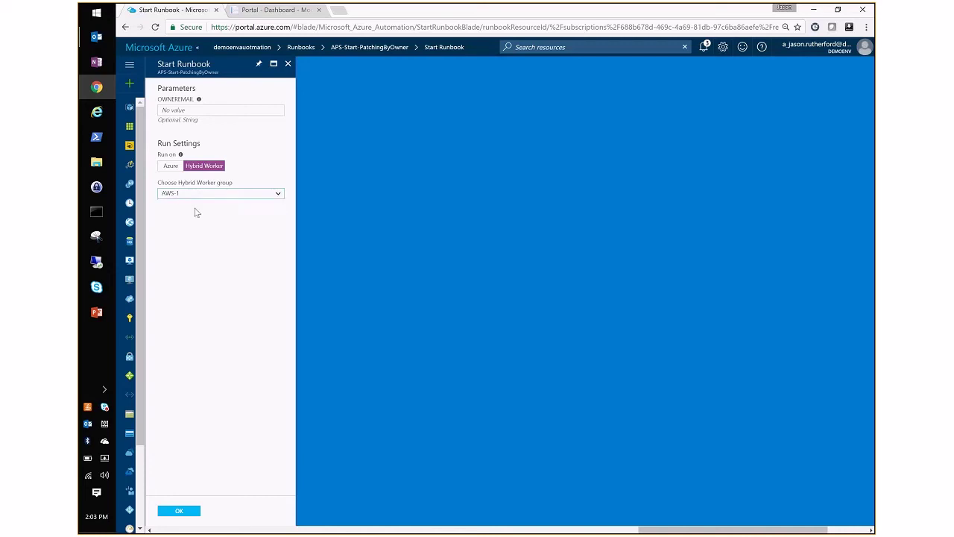
# Choose the DemoEnv_OnPrem1 Hybrid Worker group and examine the OWNEREMAIL parameter in the runbook's start settings.
pyautogui.click(185, 111)
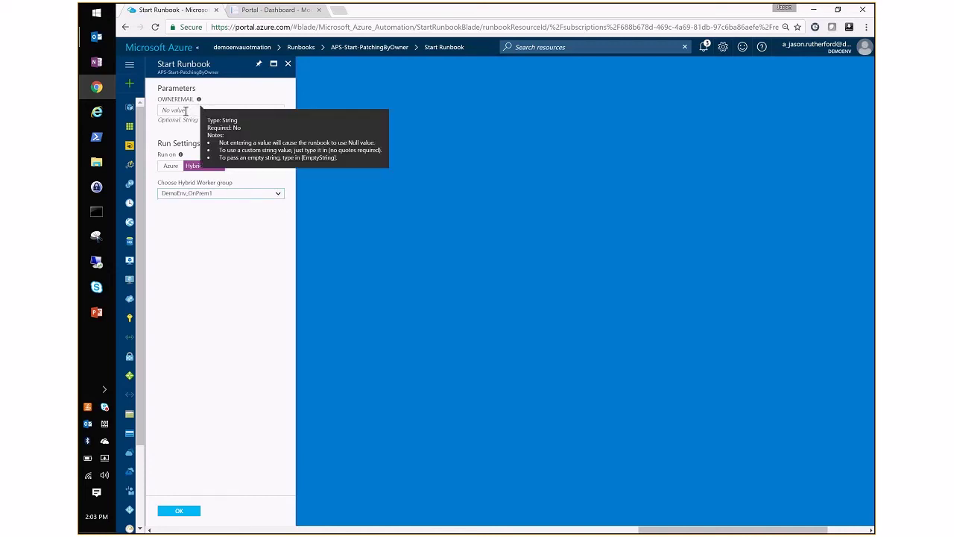
pyautogui.click(186, 111)
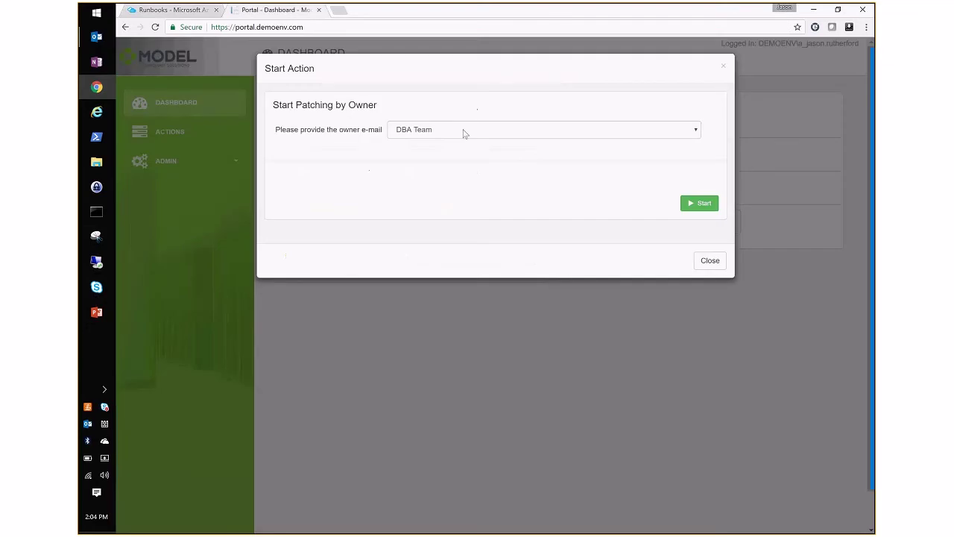
# In the Model Portal's Start Patching by Owner action, select the individual owner in place of DBA Team and start the job.
pyautogui.click(466, 132)
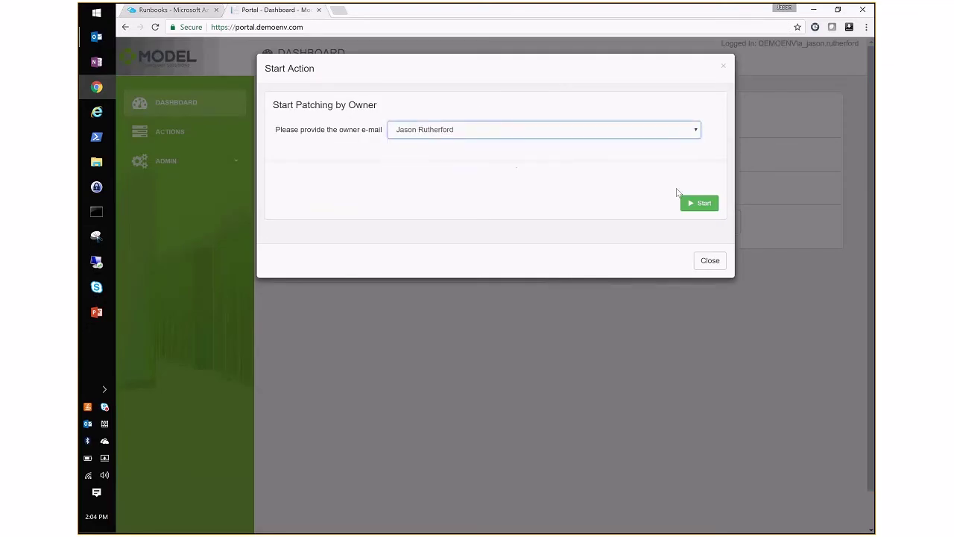
pyautogui.click(457, 163)
pyautogui.click(702, 204)
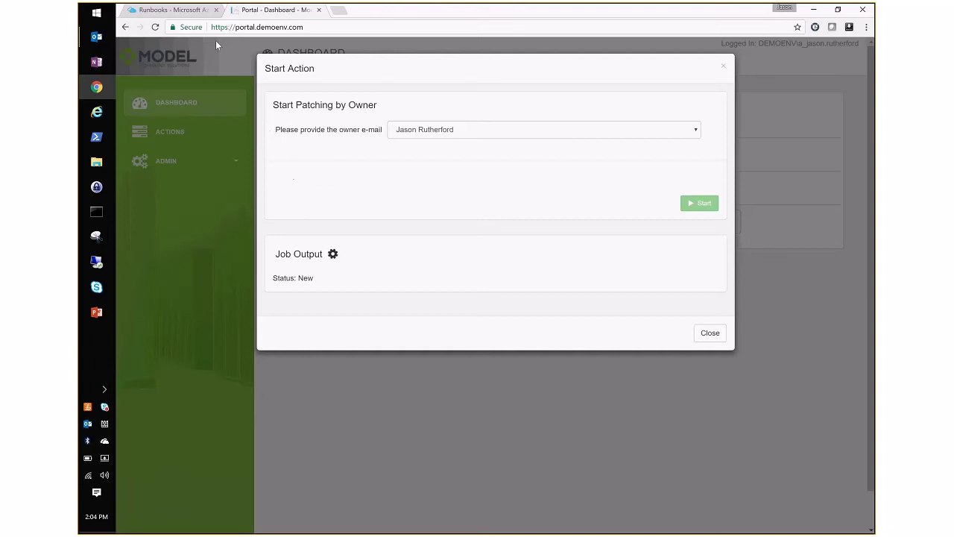
# In the Azure portal, open the APS-Start-PatchingByOwner job, examine its input and output, and compare them with the Model Portal's job output.
pyautogui.click(191, 9)
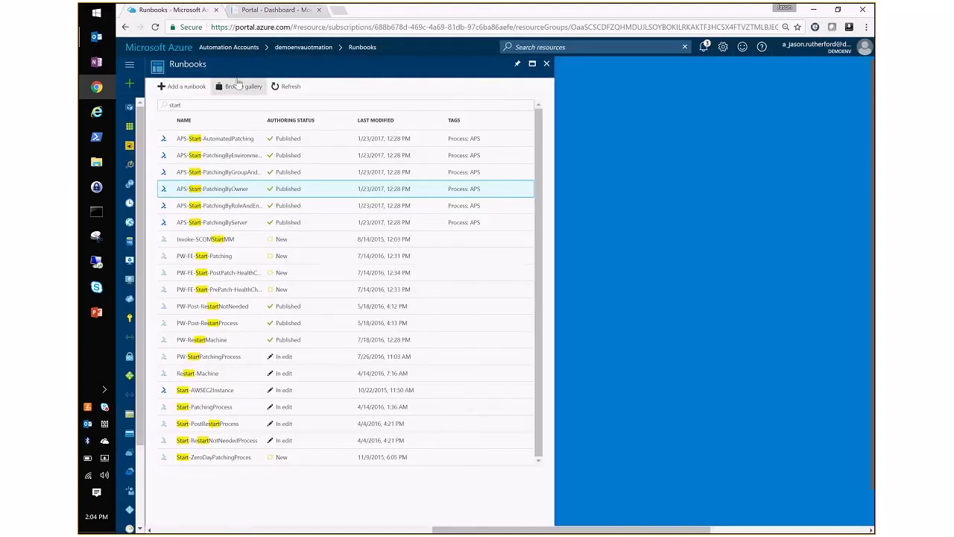
pyautogui.click(305, 47)
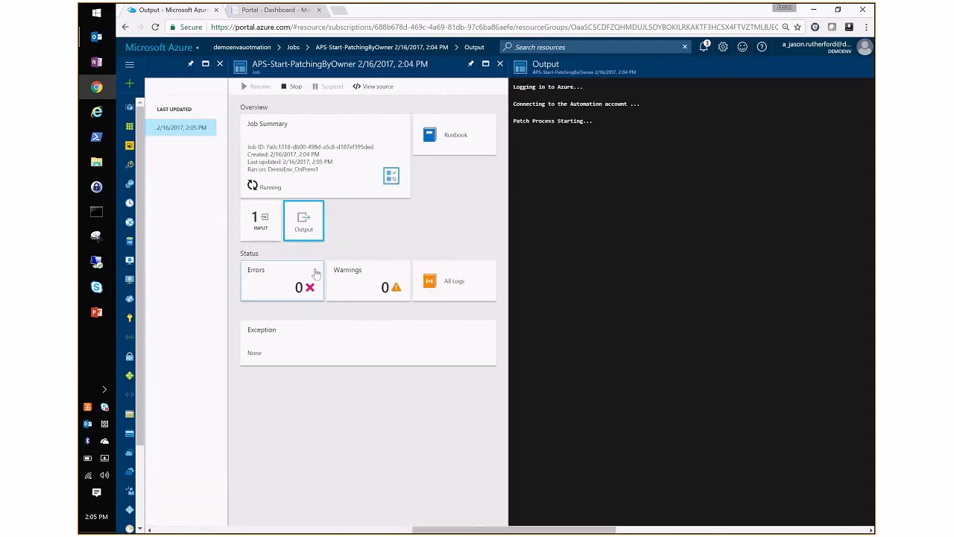
pyautogui.click(261, 220)
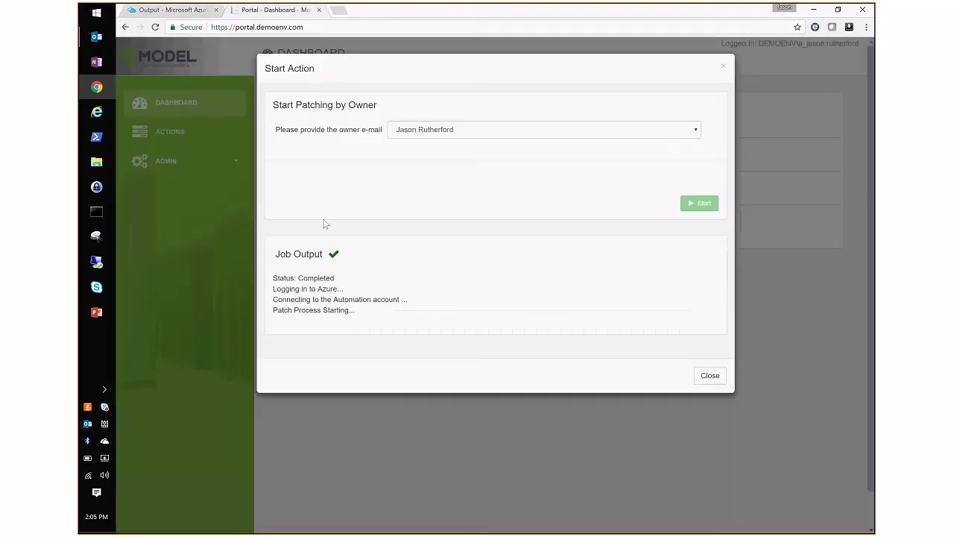
pyautogui.click(186, 10)
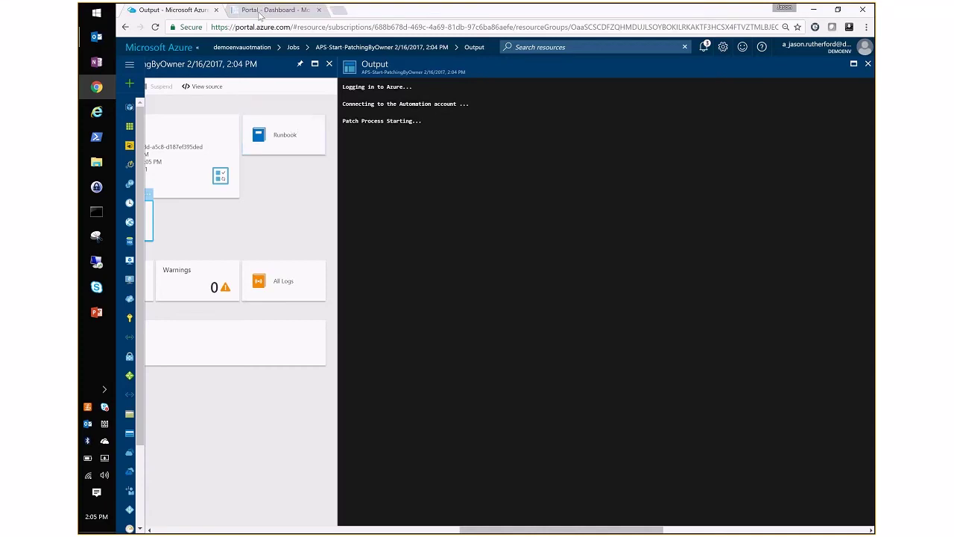
pyautogui.click(259, 12)
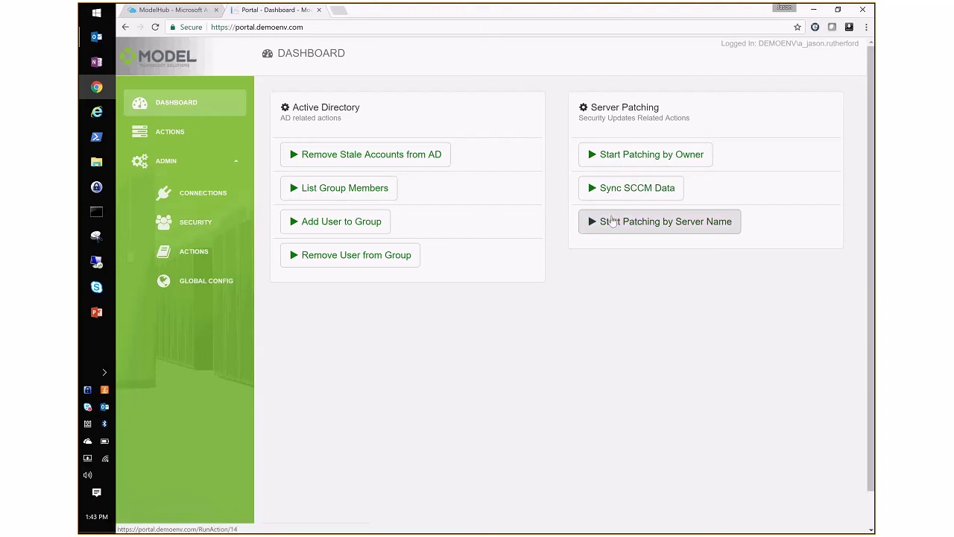
# Open the portal's admin connections list and view the settings of the Production - CM SQL connection.
pyautogui.click(186, 194)
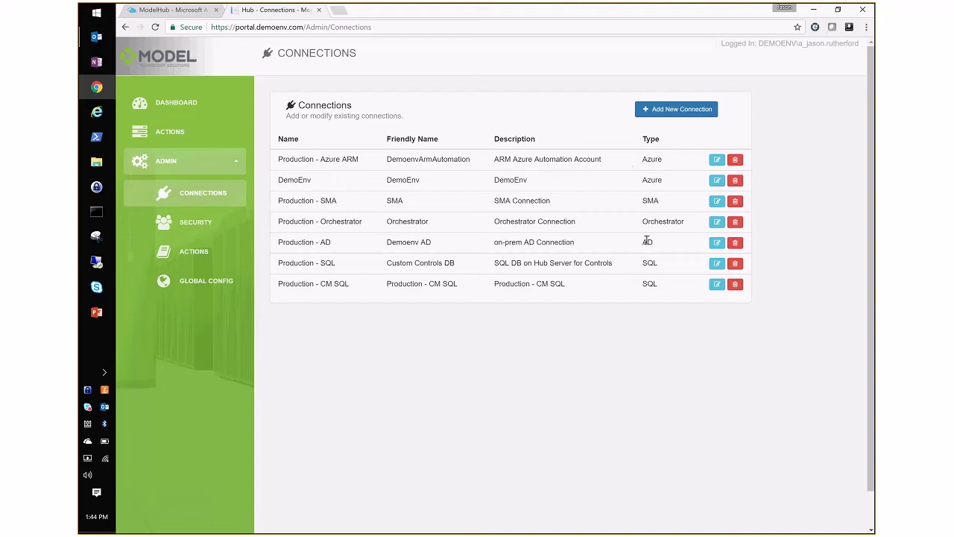
pyautogui.click(716, 283)
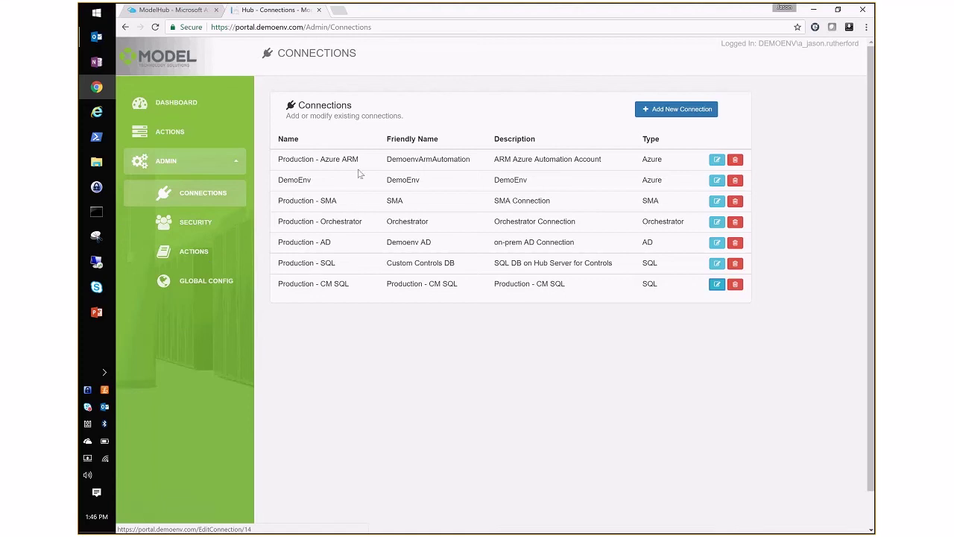
# Open the custom controls in the global configuration and expand the example list of AD Names begin with J.
pyautogui.click(182, 288)
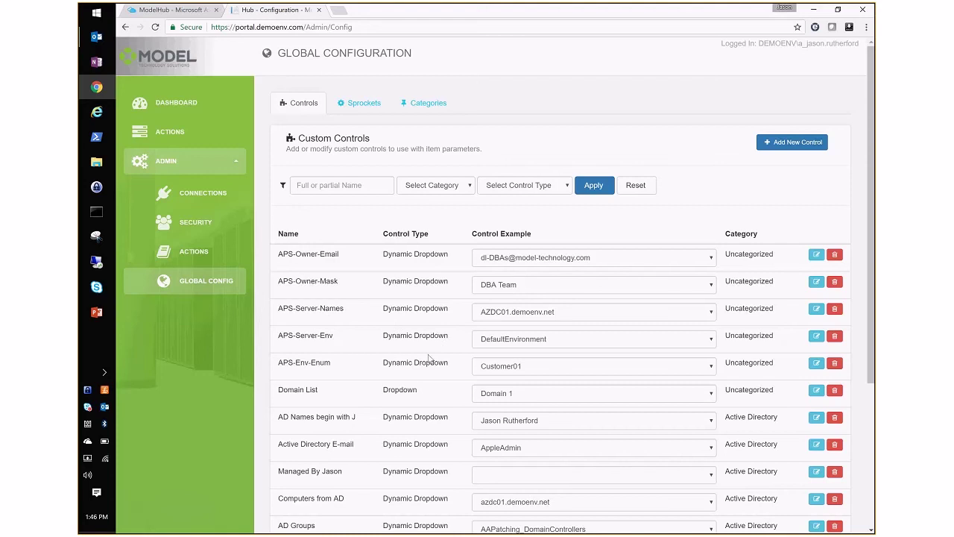
pyautogui.scroll(-1, 431, 359)
pyautogui.click(653, 366)
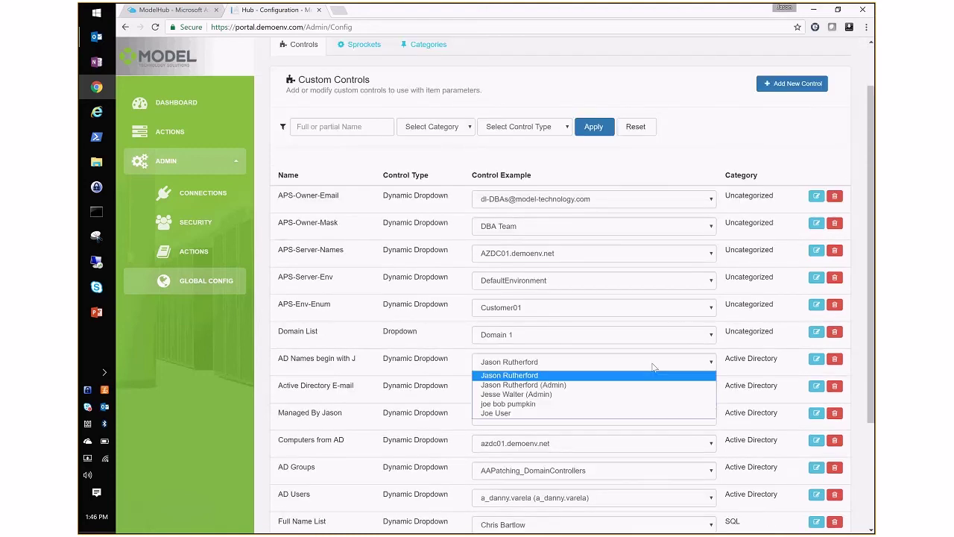
# Open the AD Names begin with J control and examine its Where filter, Parameter Source and Display Source.
pyautogui.click(816, 360)
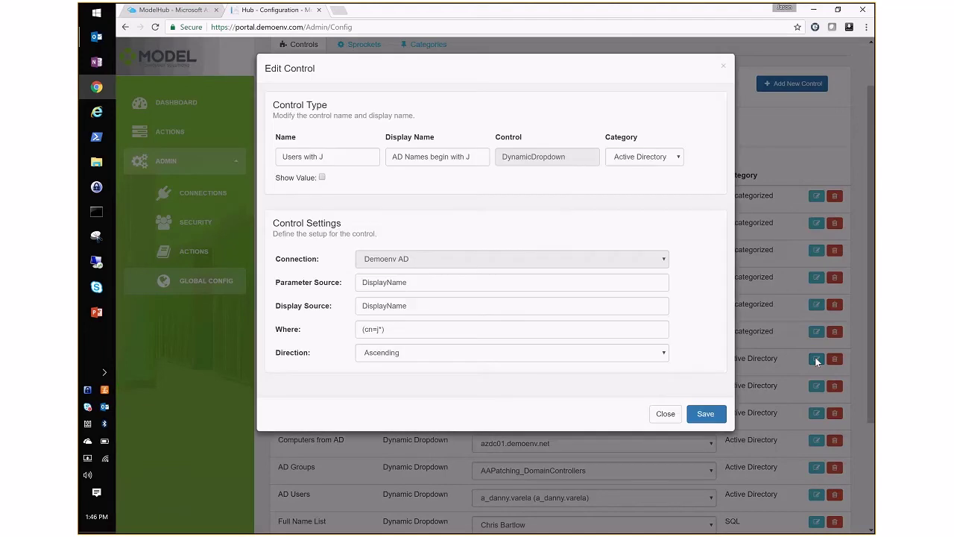
pyautogui.moveTo(362, 328); pyautogui.dragTo(385, 329)
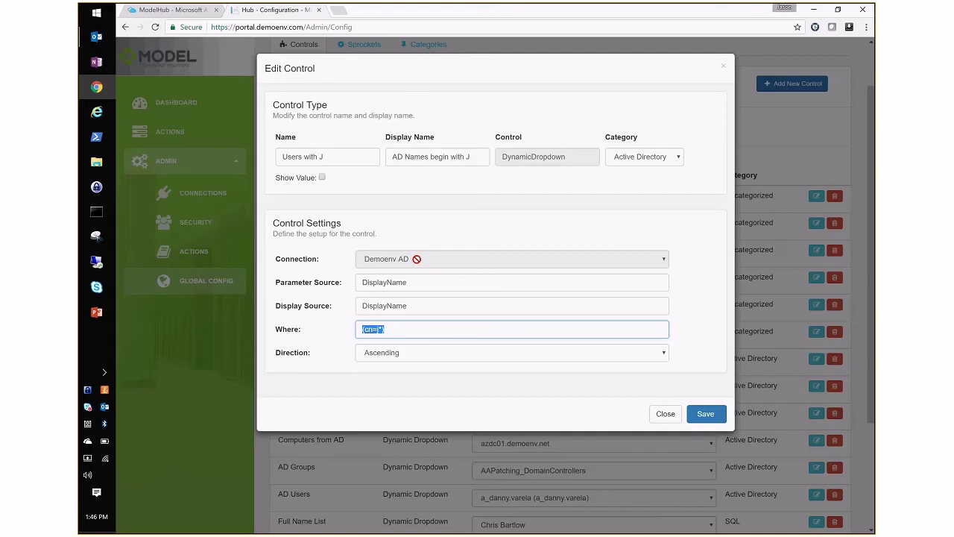
pyautogui.click(408, 282)
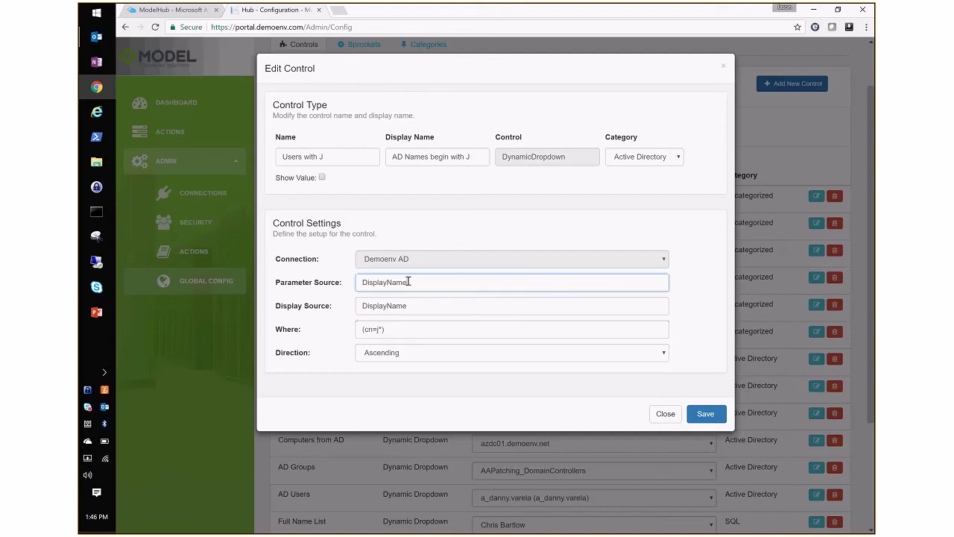
pyautogui.click(407, 305)
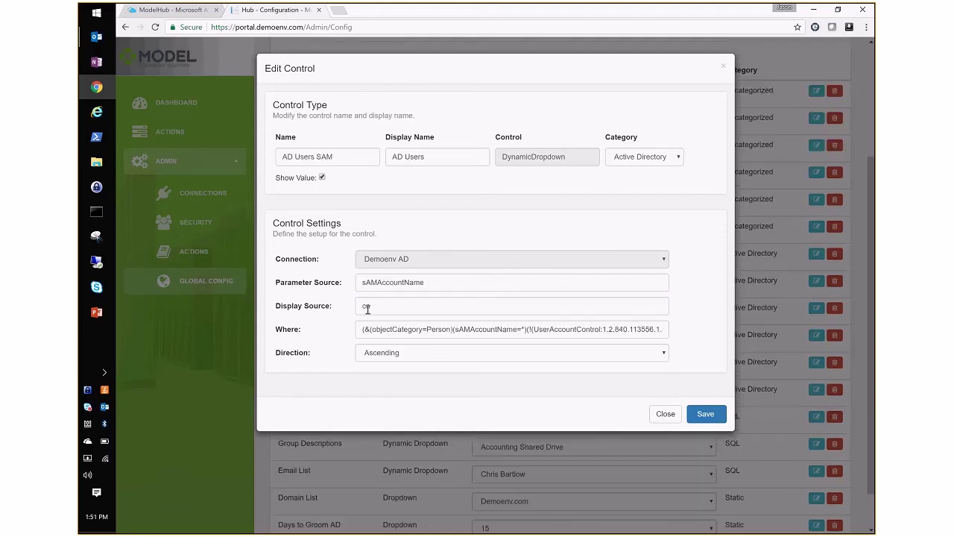
# Examine the AD Users control's Parameter Source, Display Source and the parts of its Where filter.
pyautogui.click(402, 283)
pyautogui.click(403, 303)
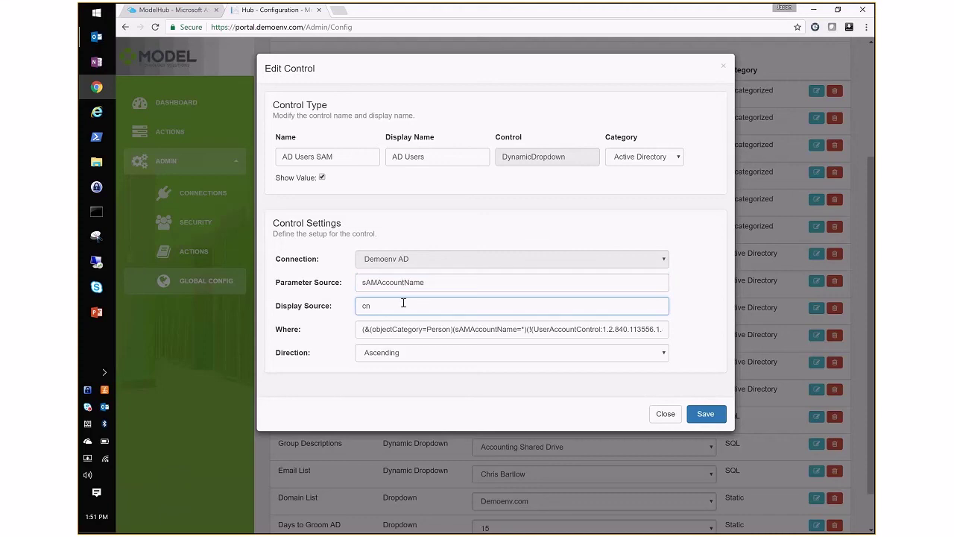
pyautogui.click(366, 330)
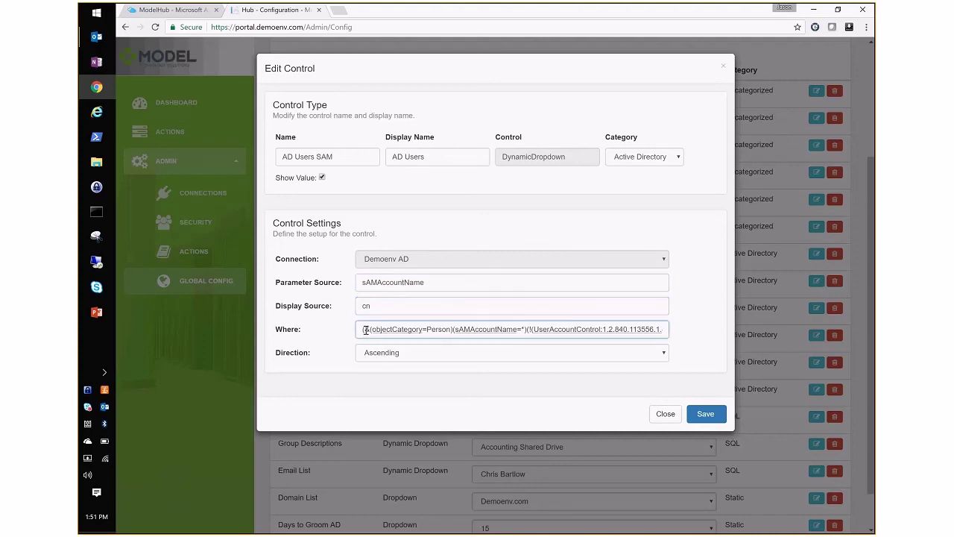
pyautogui.moveTo(363, 329); pyautogui.dragTo(428, 329)
pyautogui.moveTo(522, 329); pyautogui.dragTo(665, 340)
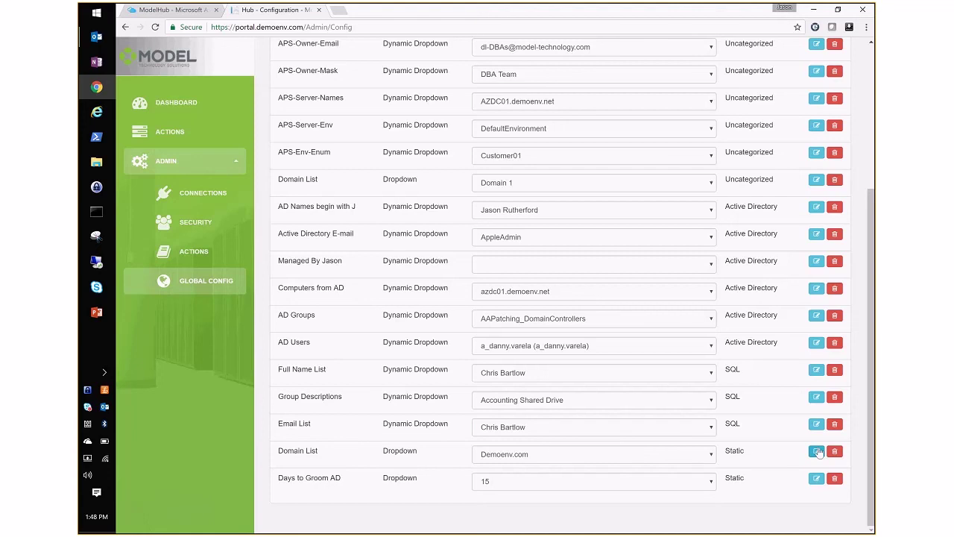
# Open the static Domain List control, examine its name, value and display order entries, and close it without saving.
pyautogui.click(817, 451)
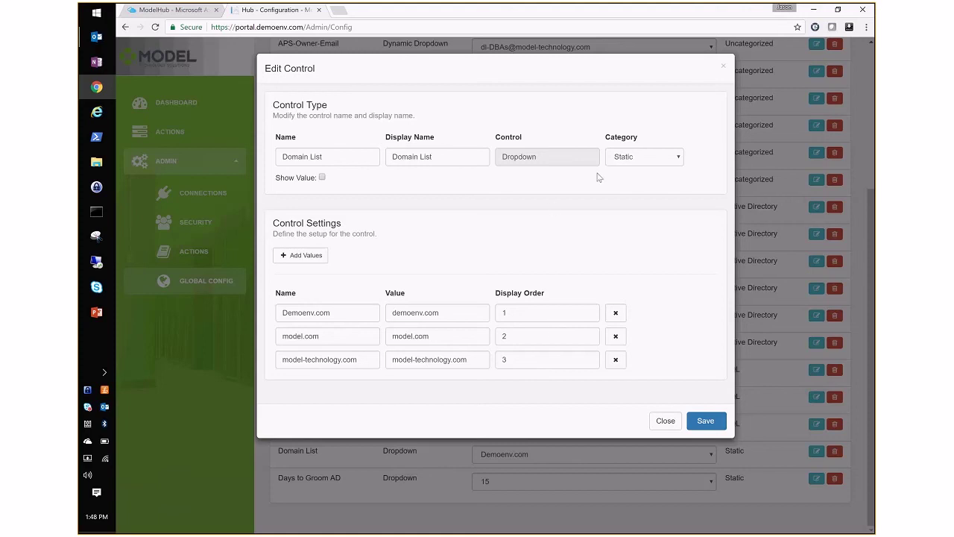
pyautogui.click(664, 420)
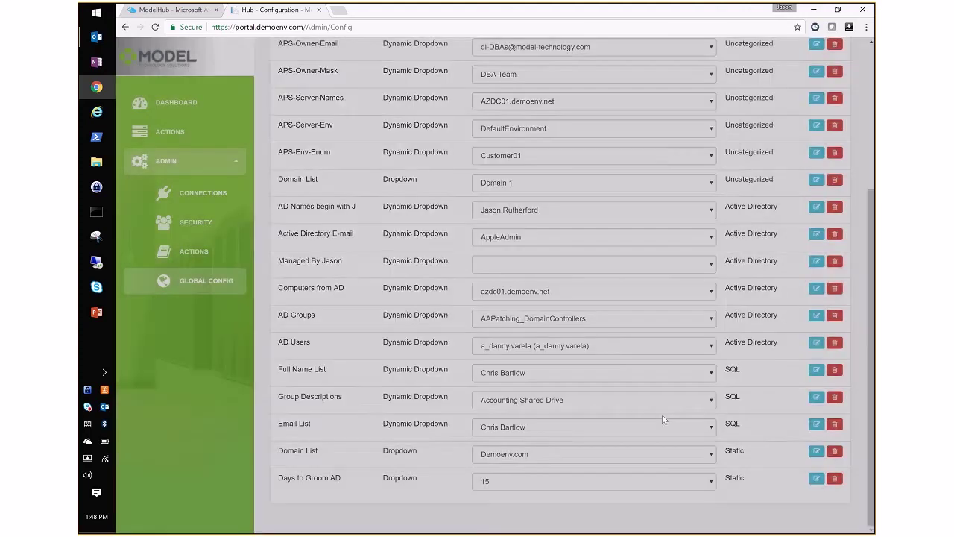
pyautogui.scroll(2, 664, 420)
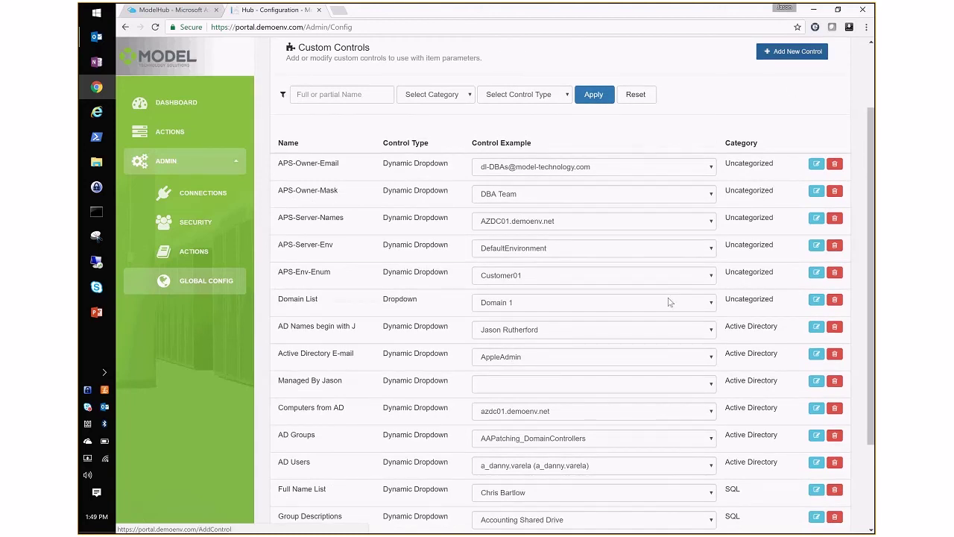
pyautogui.scroll(2, 430, 145)
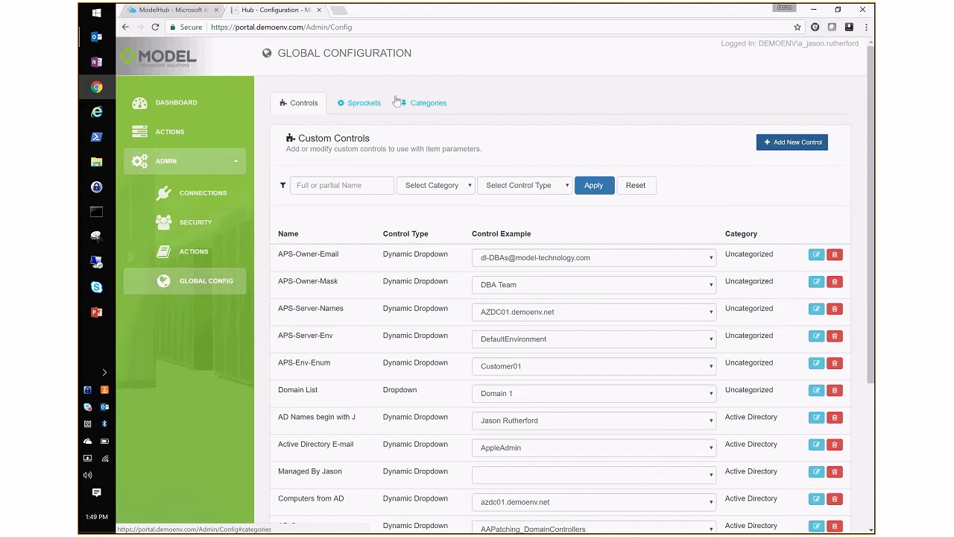
# Open the AD sprocket from the global configuration and examine its assigned actions and group permissions.
pyautogui.click(339, 105)
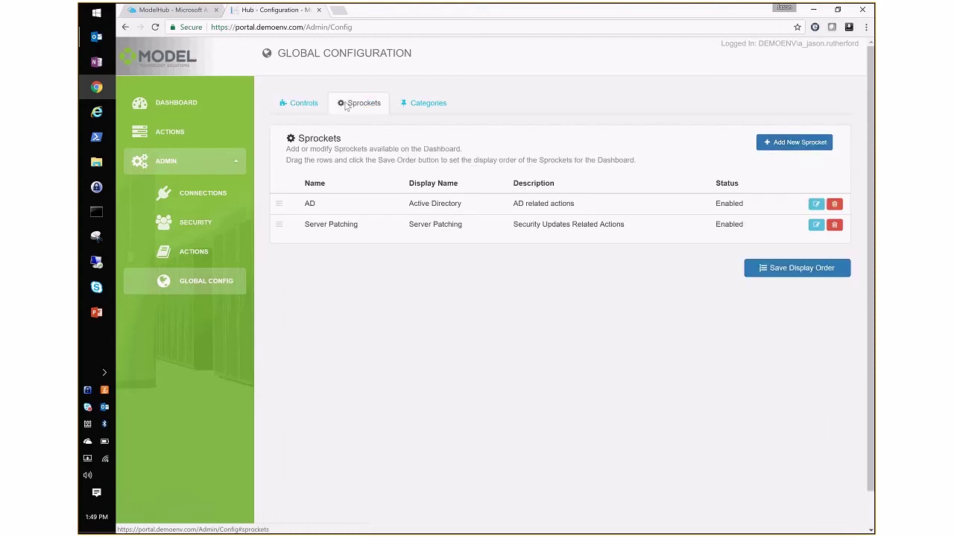
pyautogui.click(189, 104)
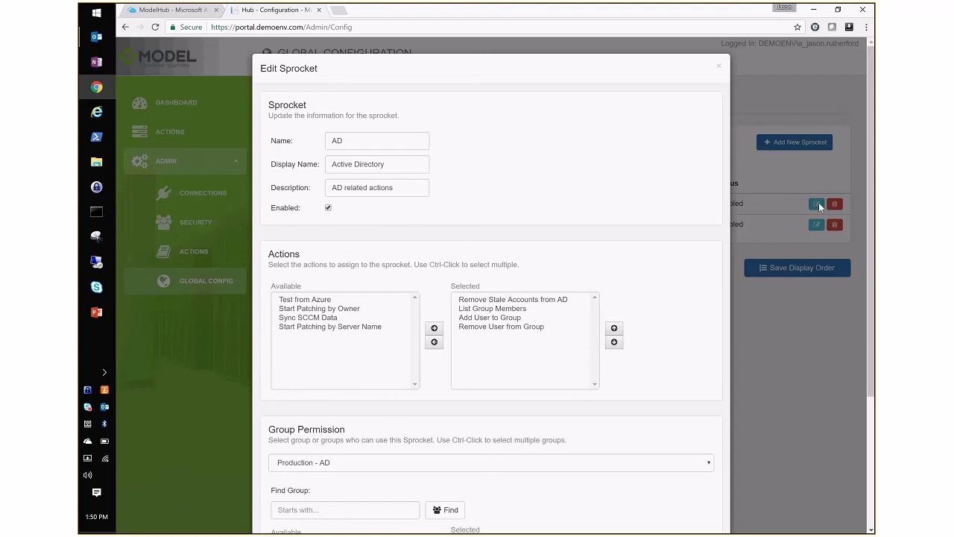
pyautogui.scroll(-2, 575, 196)
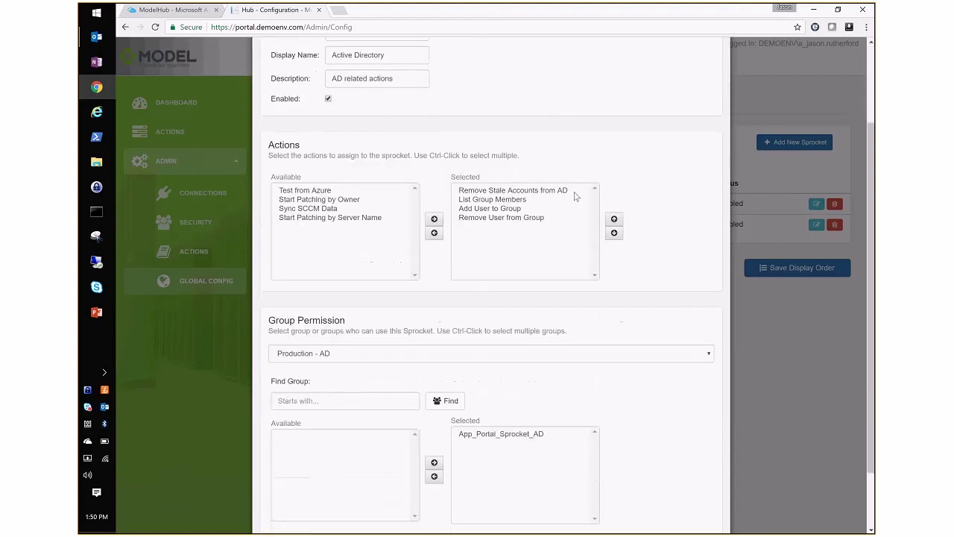
pyautogui.click(352, 209)
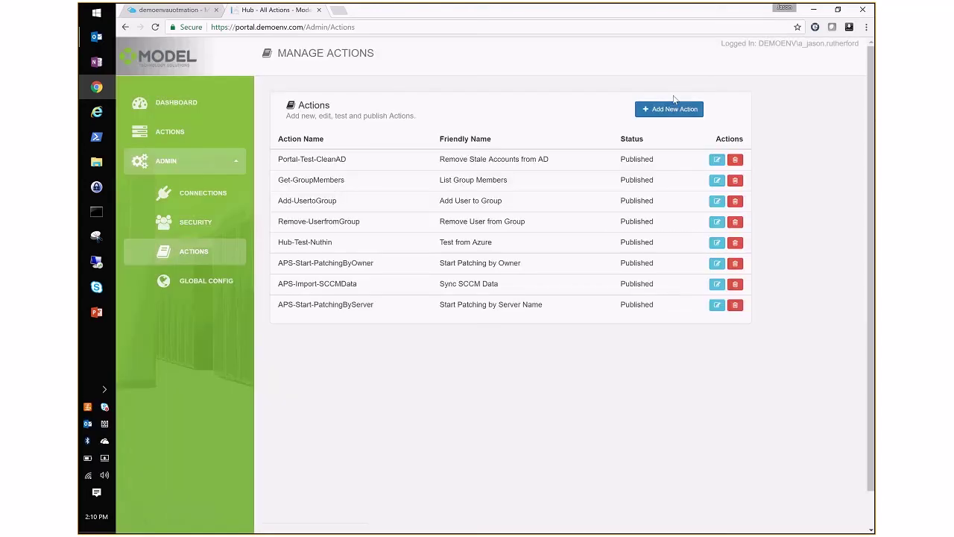
# Add a new action and load the DemoenvArmAutomation connection as its automation source.
pyautogui.click(659, 113)
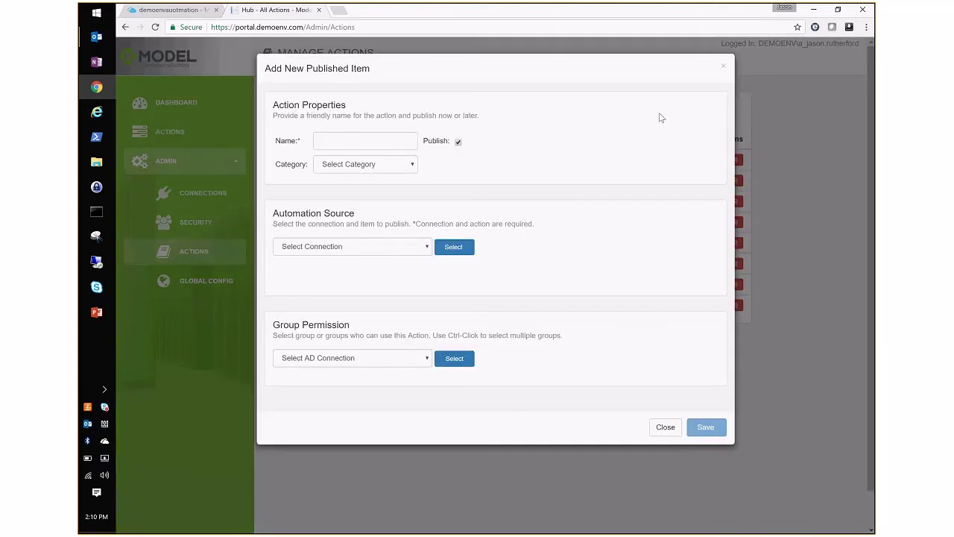
pyautogui.click(418, 246)
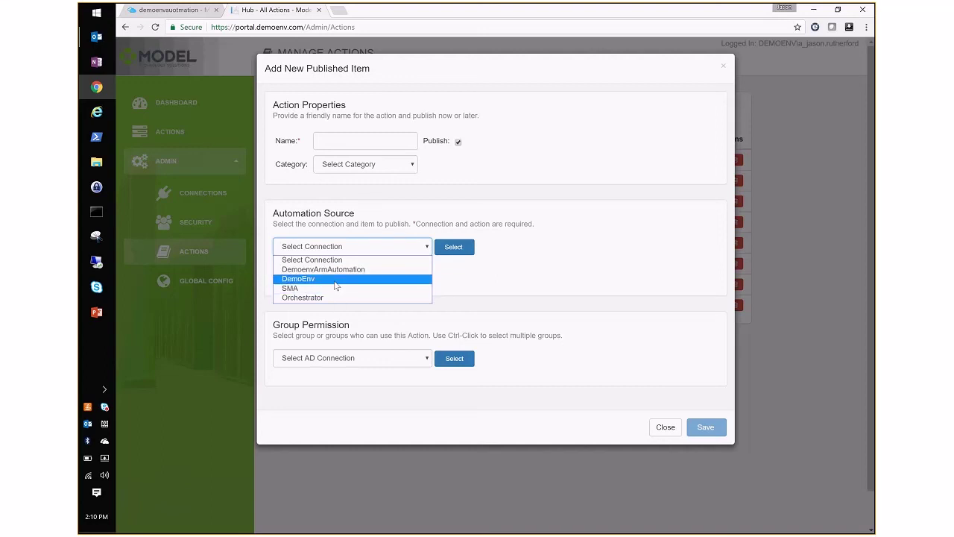
pyautogui.click(392, 270)
pyautogui.click(456, 250)
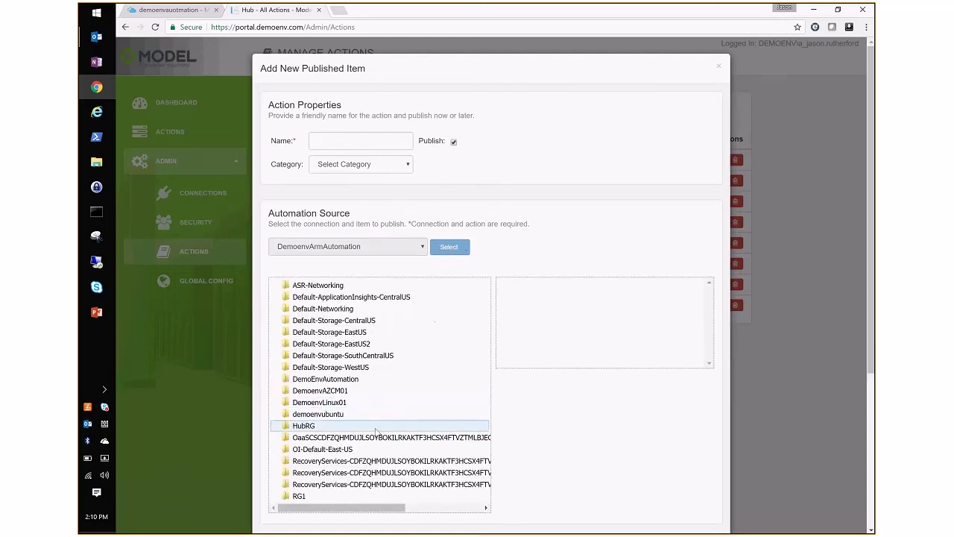
# Select the Portal-Test-CleanAD runbook from the DemoEnvAutomation resource group as the item to publish.
pyautogui.click(377, 438)
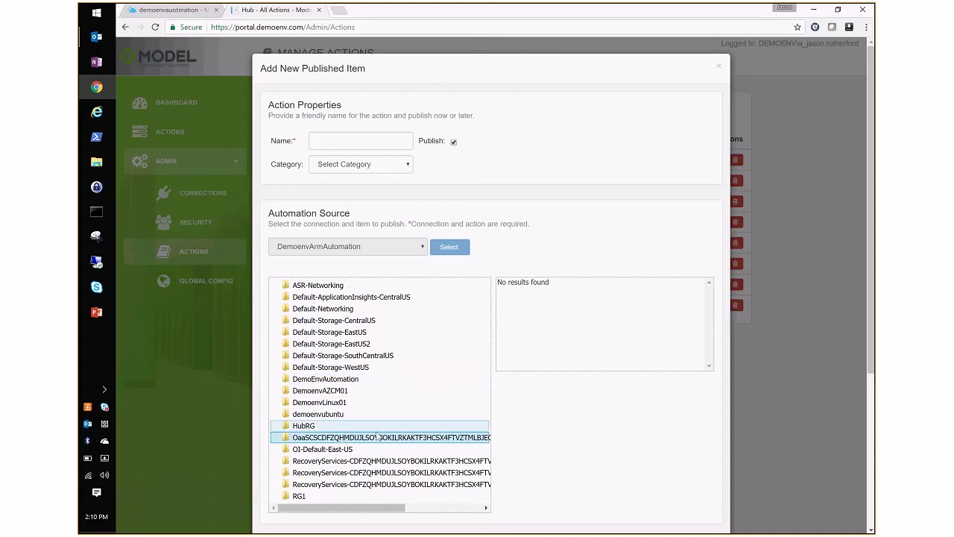
pyautogui.click(354, 380)
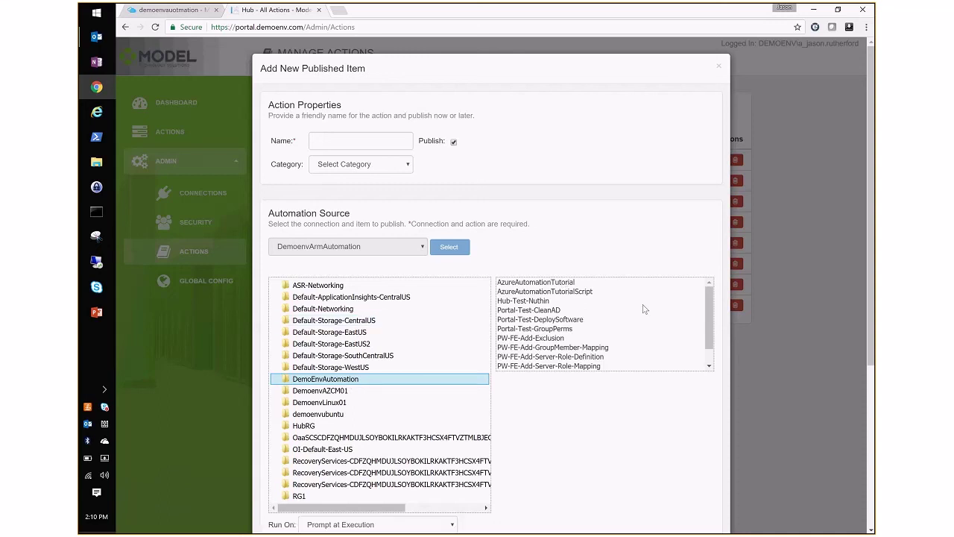
pyautogui.click(556, 310)
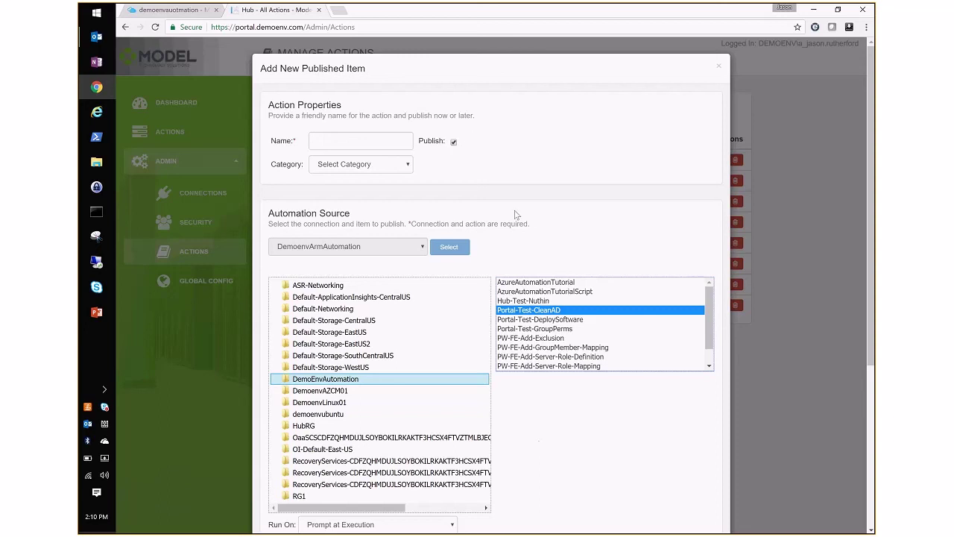
pyautogui.press('super+r')
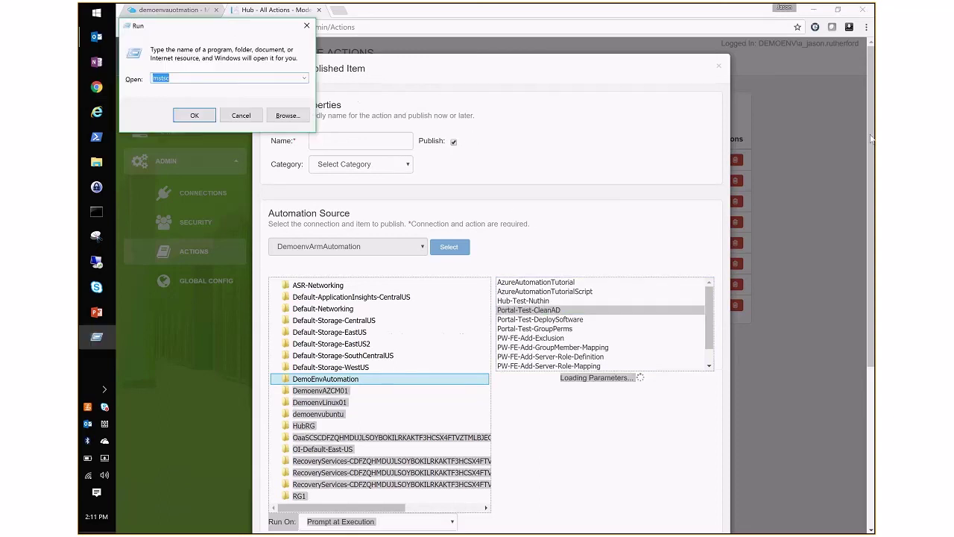
pyautogui.doubleClick(656, 413)
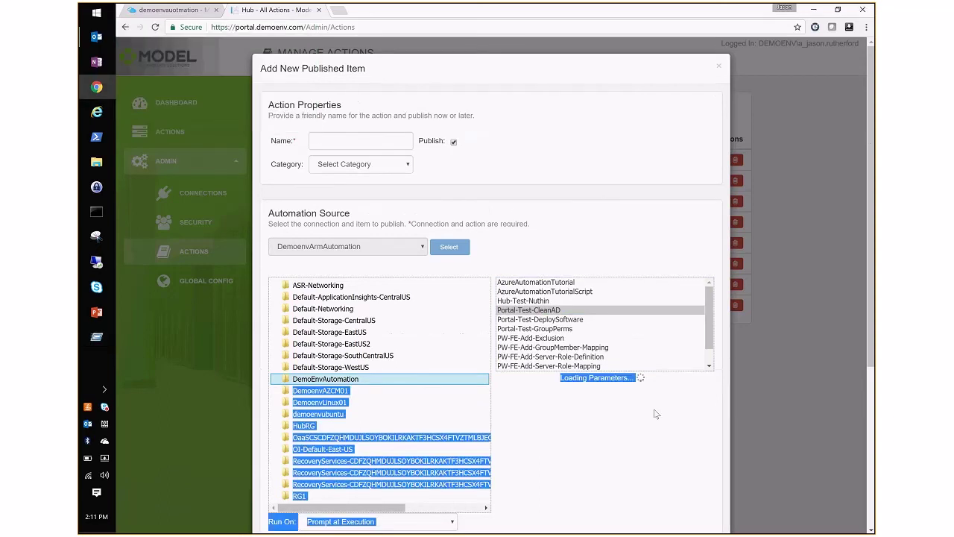
pyautogui.click(619, 312)
# Examine the Run On choices and the listed parameters of the Portal-Test-CleanAD runbook, leaving Prompt at Execution selected.
pyautogui.scroll(-3, 628, 407)
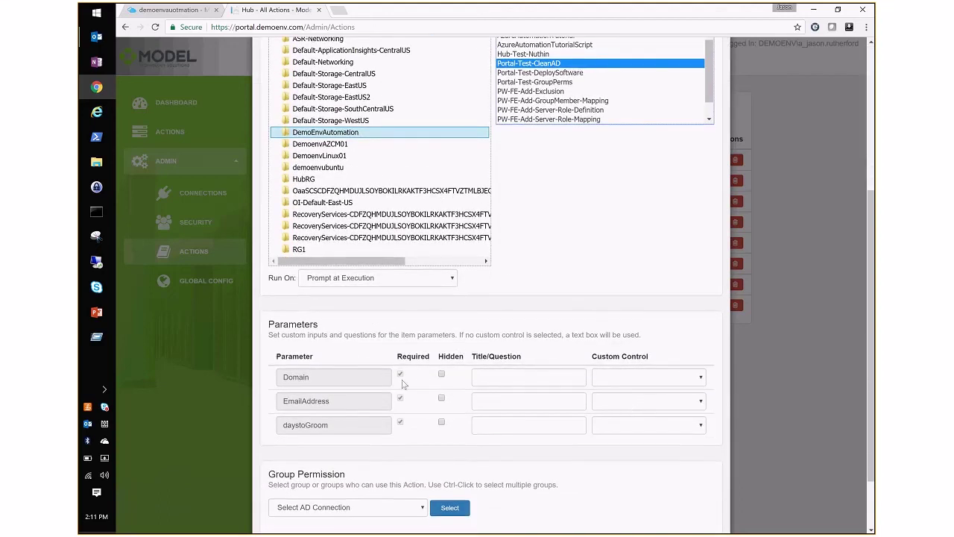
pyautogui.click(373, 284)
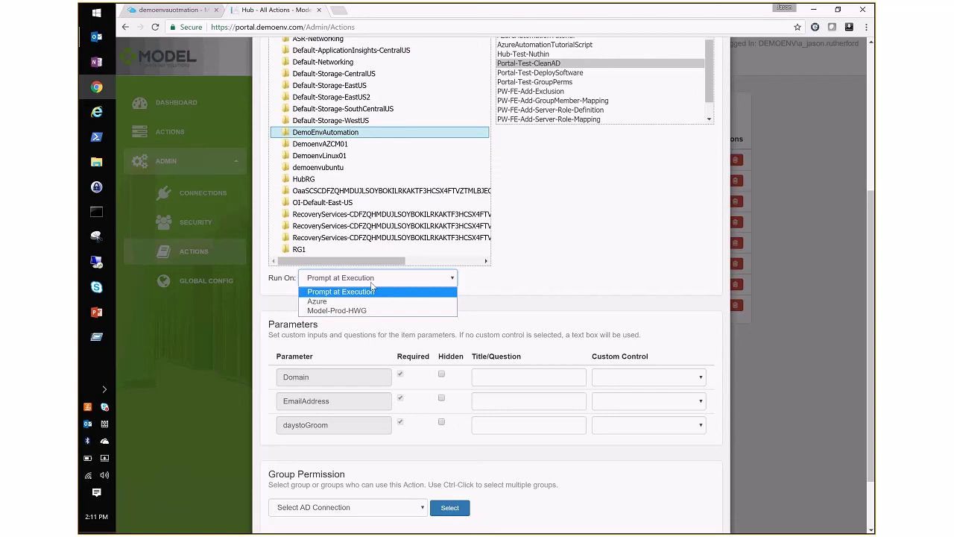
pyautogui.click(559, 267)
pyautogui.scroll(-1, 559, 266)
pyautogui.scroll(5, 559, 267)
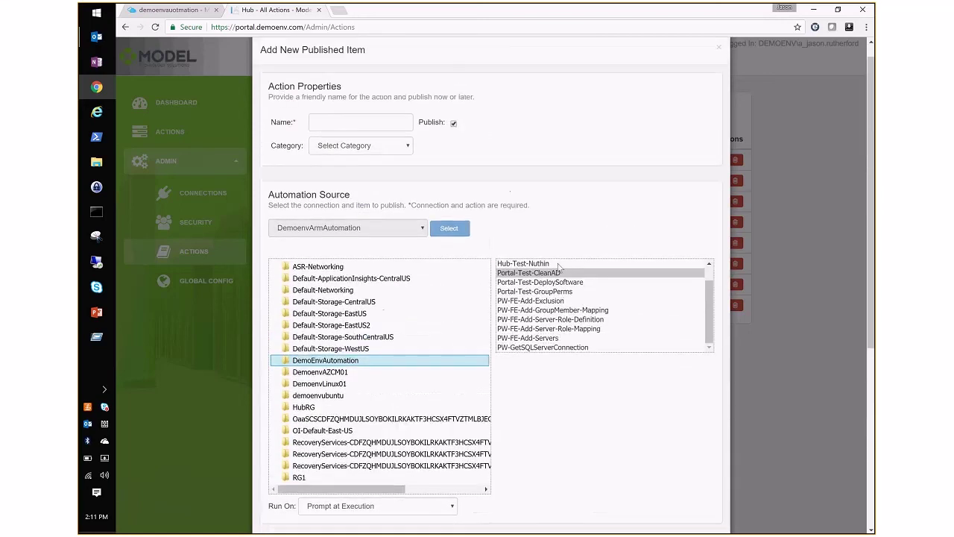
pyautogui.scroll(-3, 534, 231)
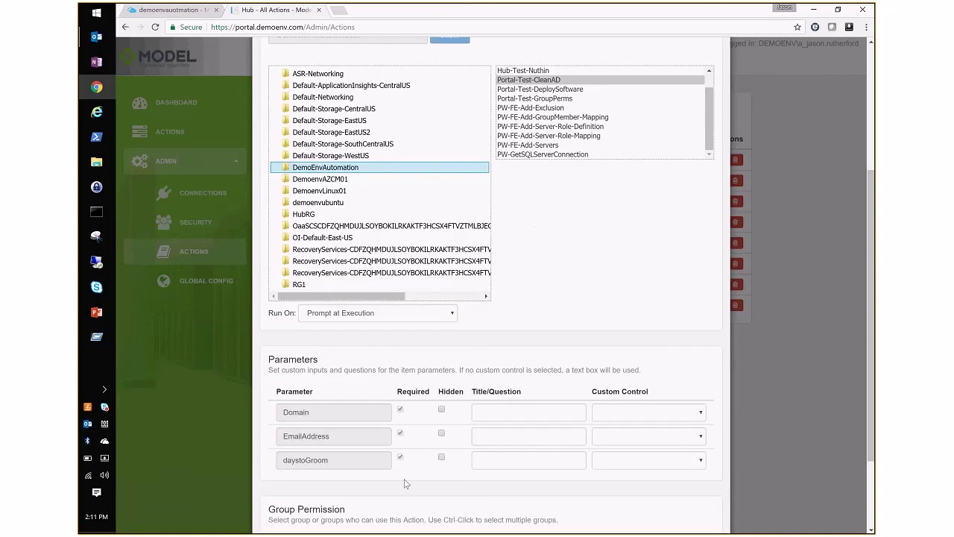
# Try hiding the Domain parameter and browse the custom controls available for it.
pyautogui.click(442, 410)
pyautogui.click(605, 417)
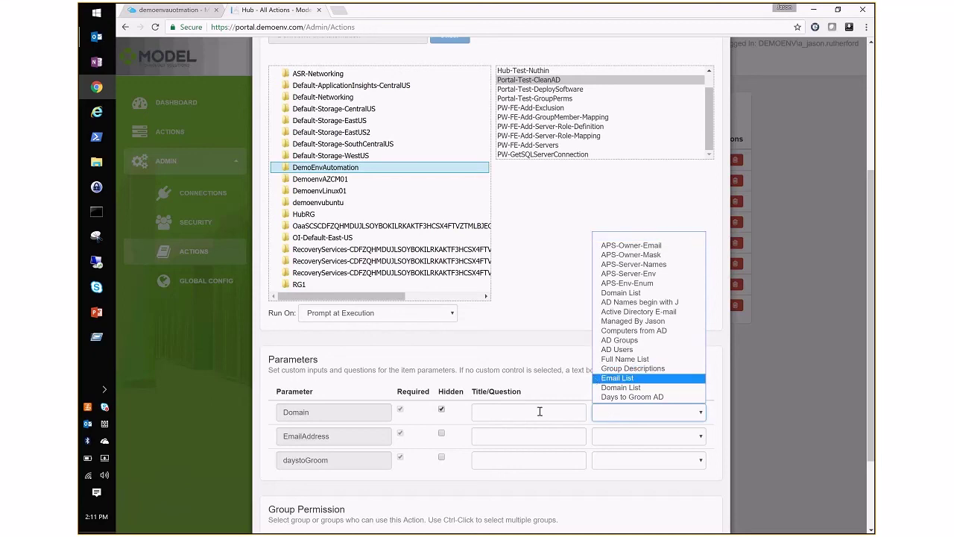
pyautogui.click(625, 245)
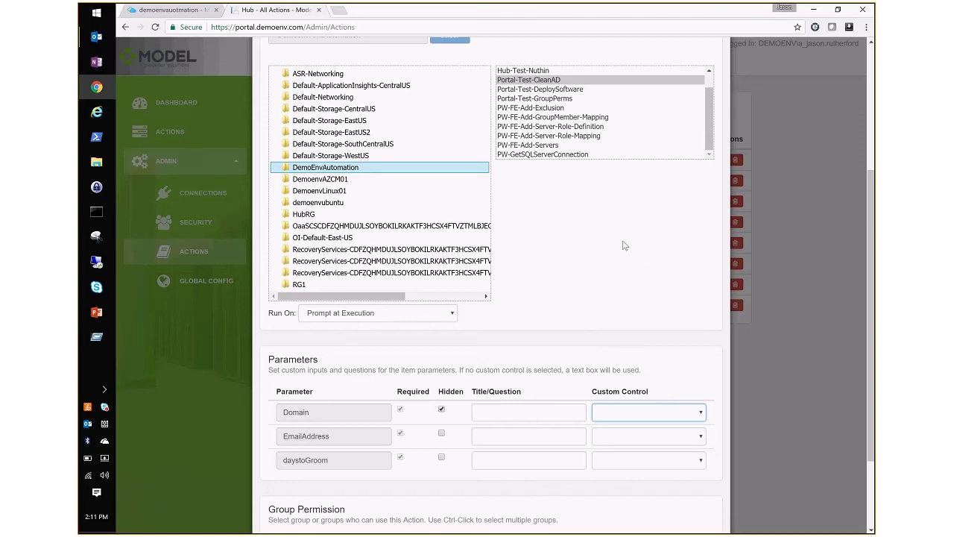
pyautogui.click(445, 407)
pyautogui.click(443, 410)
# Set the Domain parameter's question to "Please select a domain" and assign it the Domain List custom control.
pyautogui.click(491, 409)
pyautogui.write('Please select a domain')
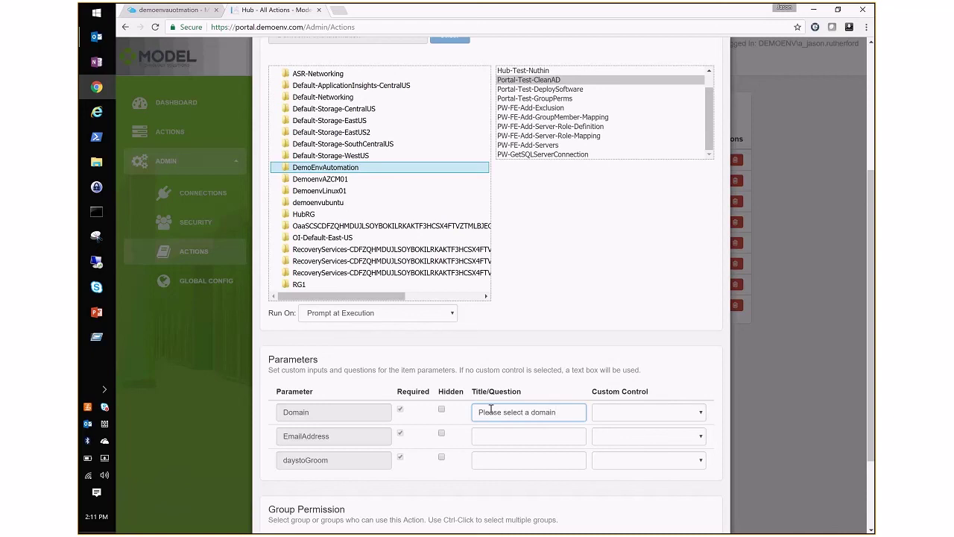
pyautogui.press('Tab')
pyautogui.click(598, 421)
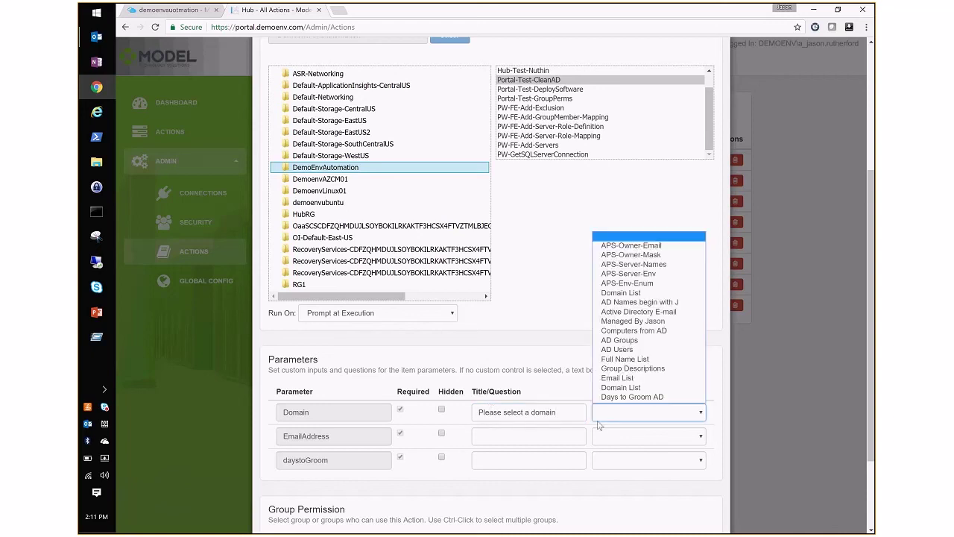
pyautogui.click(621, 387)
# Set the EmailAddress parameter's question to "Please provide an e-mail address", leaving its custom control blank.
pyautogui.click(513, 435)
pyautogui.write('Please provide ')
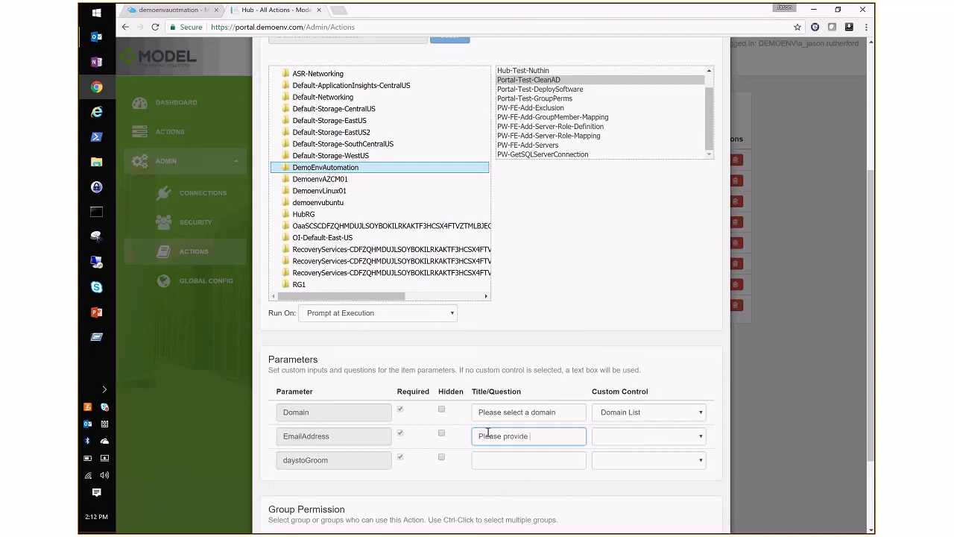
pyautogui.write('an e-mail address')
pyautogui.click(619, 439)
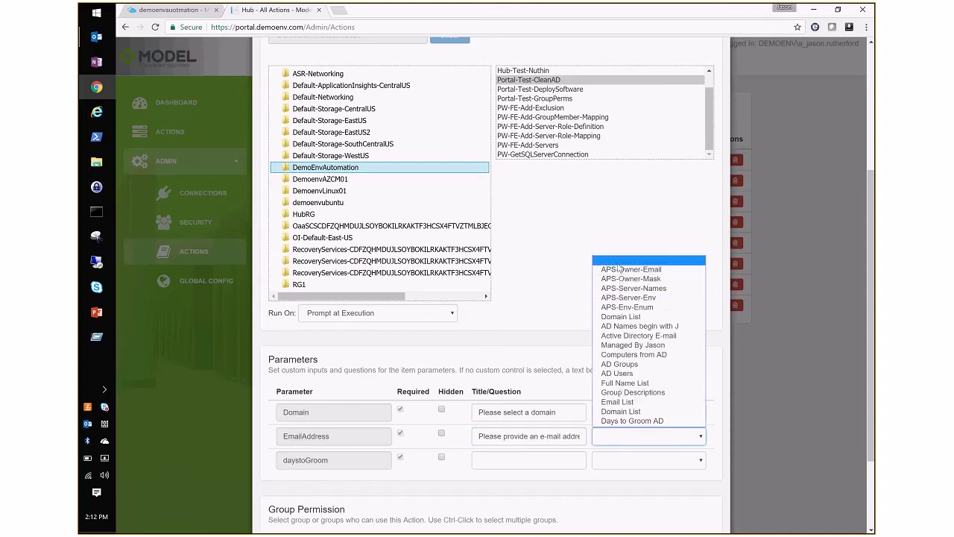
pyautogui.click(619, 265)
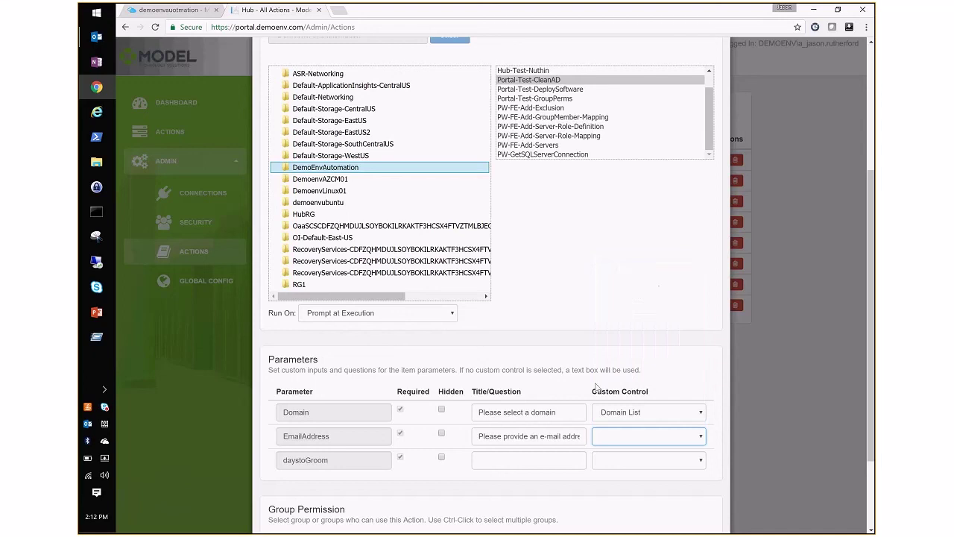
# Set the daystoGroom question to "Please select a number of days to groom" and assign it the Days to Groom AD custom control.
pyautogui.click(537, 461)
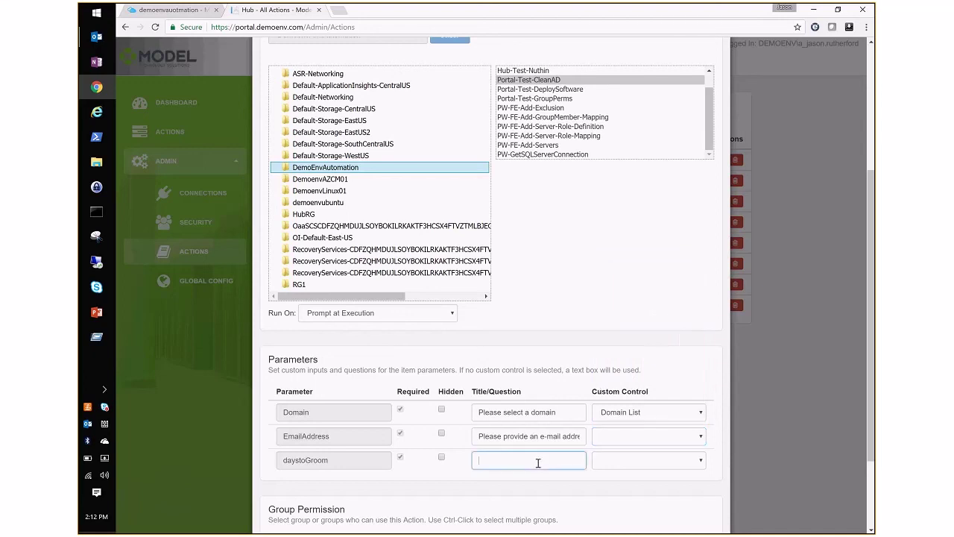
pyautogui.write('Pleas')
pyautogui.write('e selec')
pyautogui.write('t a number o')
pyautogui.write('f ')
pyautogui.write('days to groom')
pyautogui.press('Tab')
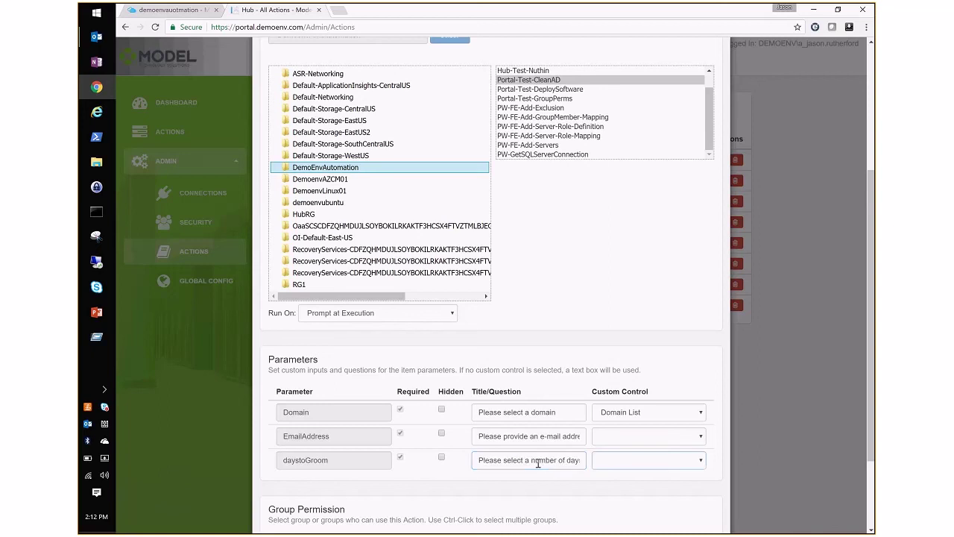
pyautogui.click(596, 462)
pyautogui.click(619, 445)
# Load the Production - AD connection for the action's group permissions.
pyautogui.scroll(-3, 745, 419)
pyautogui.click(393, 436)
pyautogui.click(403, 454)
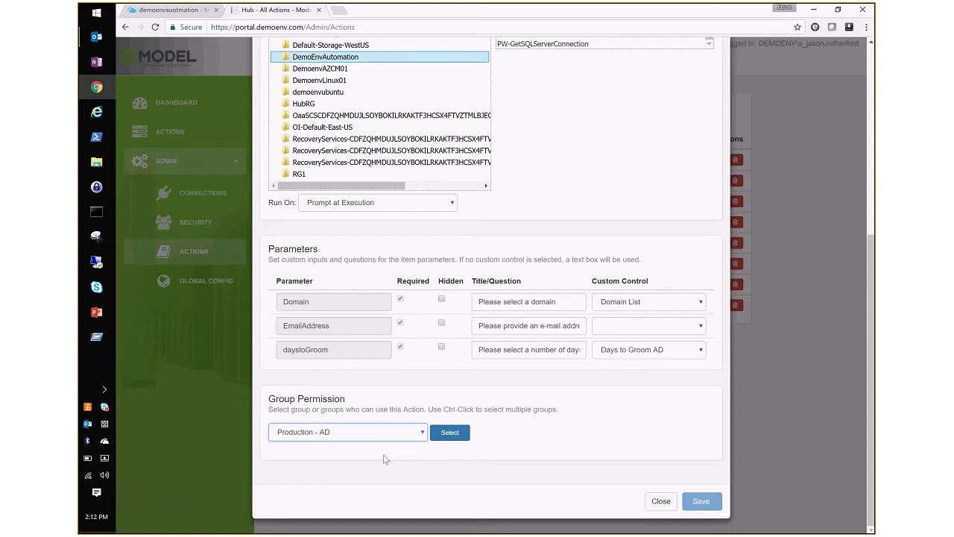
pyautogui.click(440, 436)
pyautogui.scroll(-4, 596, 474)
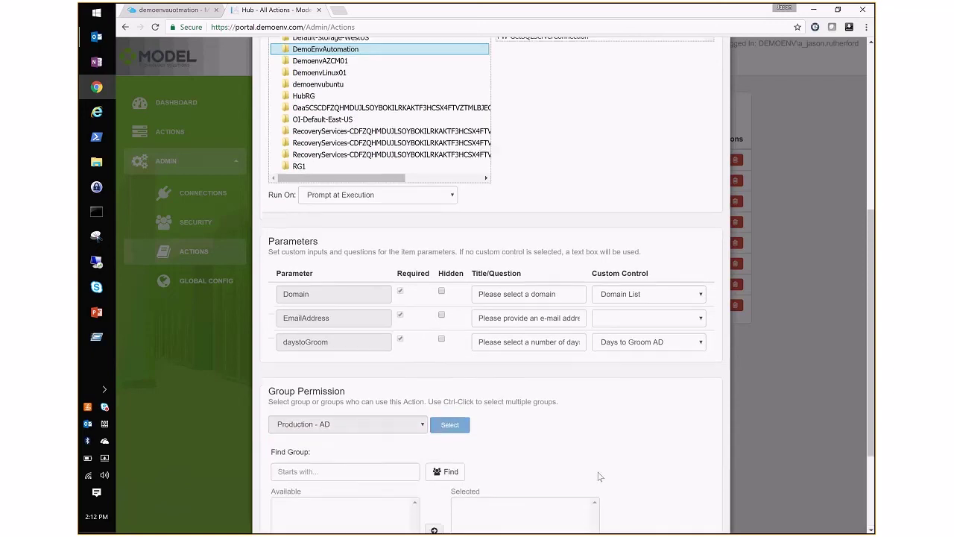
# Find groups starting with "ap" and add App_Portal_Actions_All to the groups allowed to use the action.
pyautogui.click(407, 331)
pyautogui.write('ap')
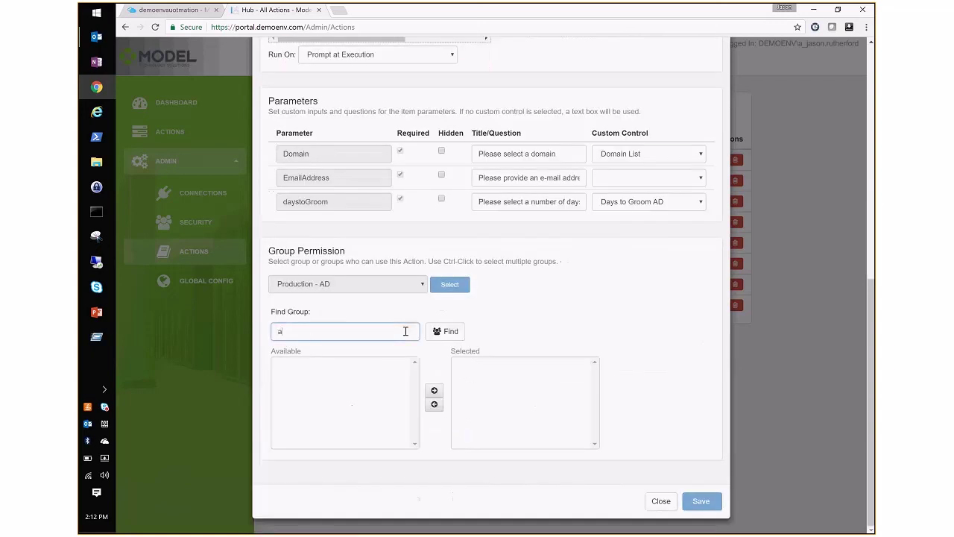
pyautogui.click(436, 334)
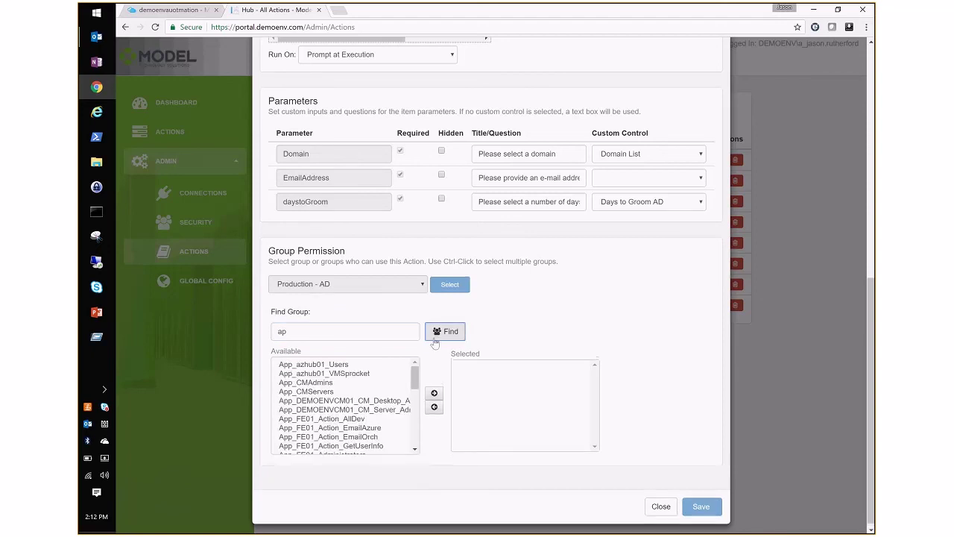
pyautogui.moveTo(414, 377); pyautogui.dragTo(416, 436)
pyautogui.scroll(3, 353, 382)
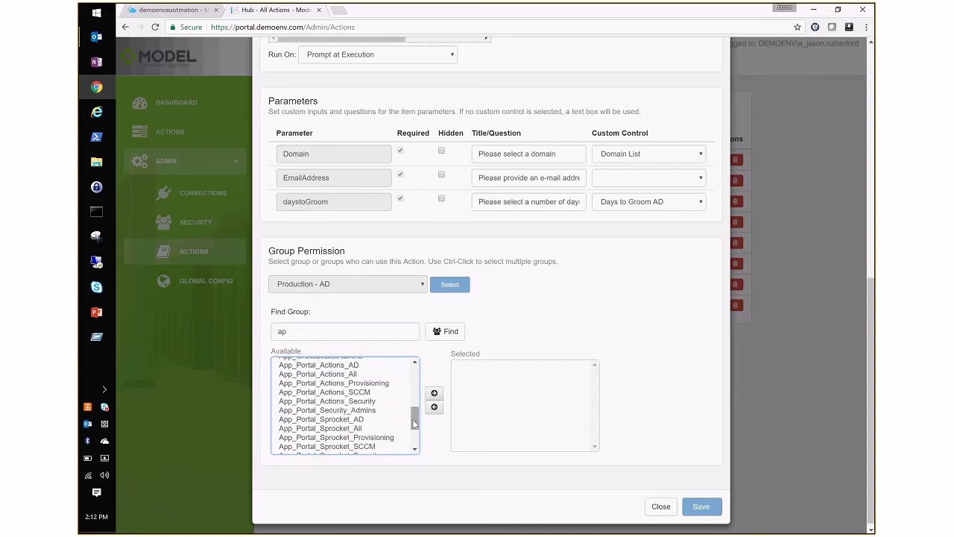
pyautogui.click(350, 374)
pyautogui.click(434, 393)
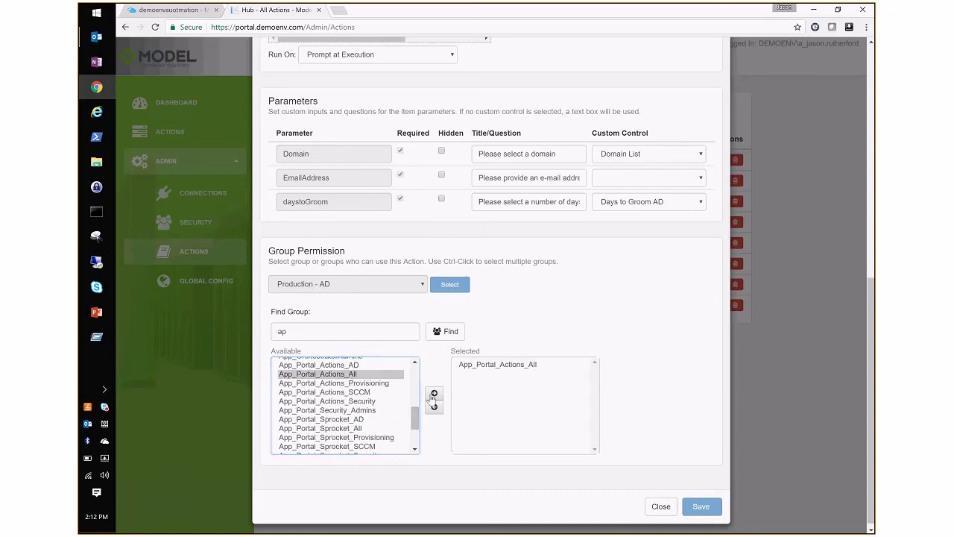
# Name the new action "Groom AD" and save the published item.
pyautogui.scroll(6, 592, 345)
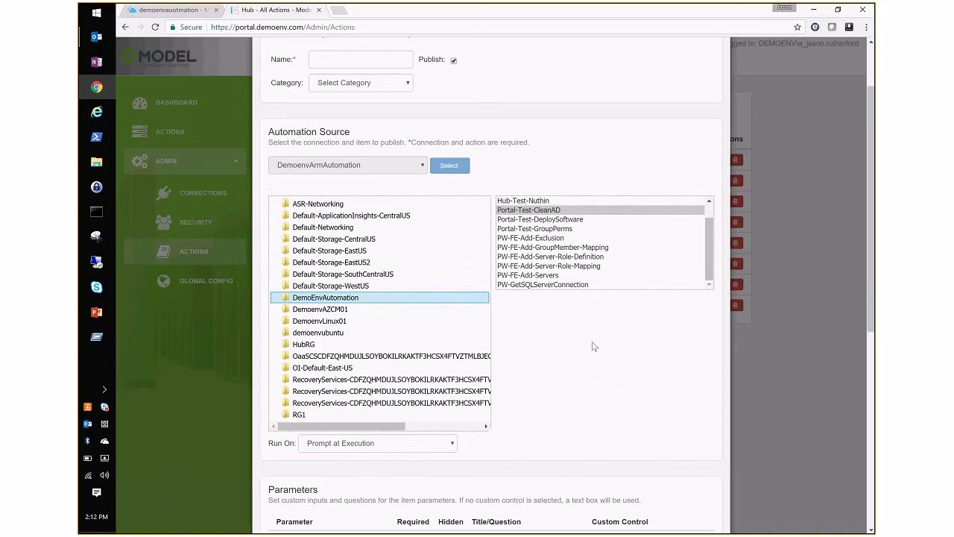
pyautogui.click(371, 139)
pyautogui.write('Groom AD')
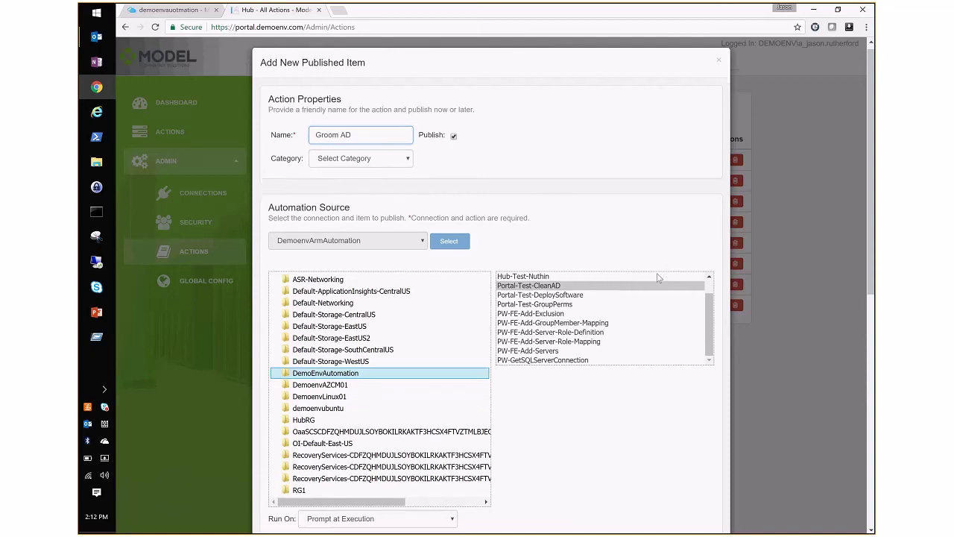
pyautogui.scroll(-10, 656, 273)
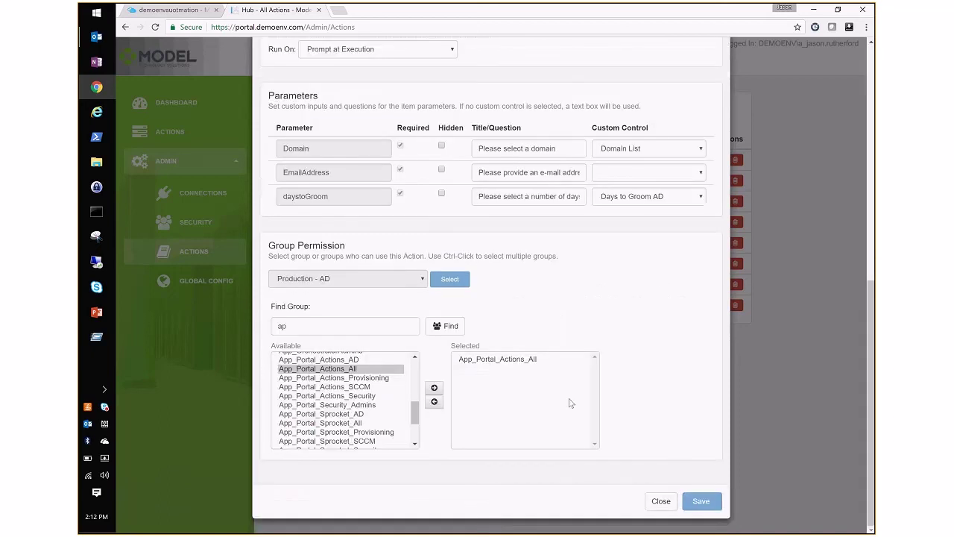
pyautogui.click(538, 366)
pyautogui.click(703, 500)
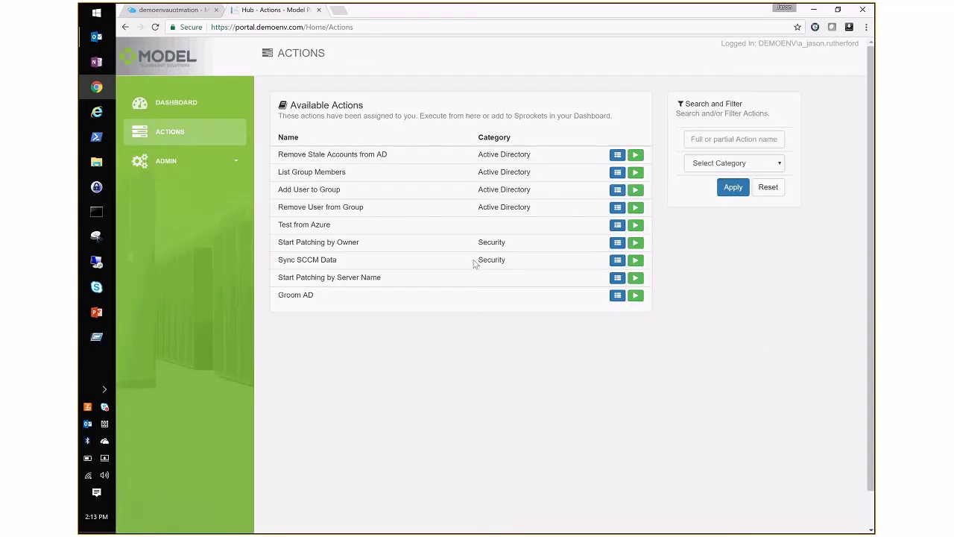
# Open the start form of the Groom AD action and try free text in its e-mail address field, clearing it again.
pyautogui.click(635, 297)
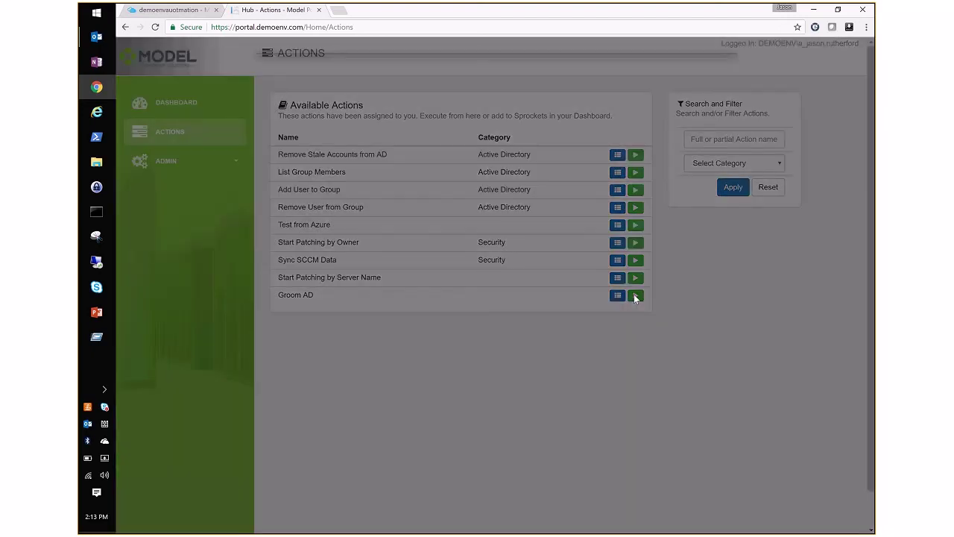
pyautogui.click(464, 123)
pyautogui.write('a;lskdjfp]ewoijdoisjfoeiodj')
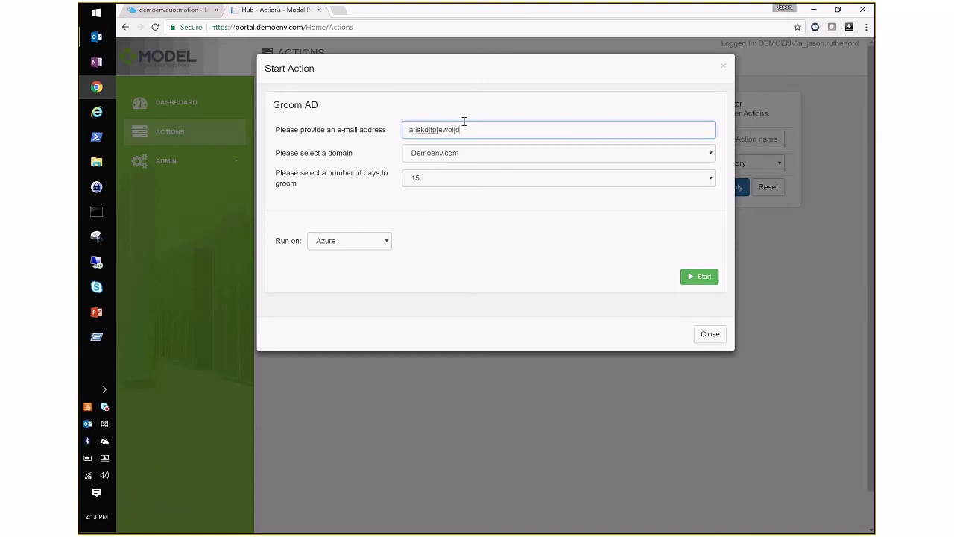
pyautogui.press('BackSpace')
pyautogui.press('BackSpace')
pyautogui.press('BackSpace')
pyautogui.press('BackSpace')
pyautogui.press('BackSpace')
pyautogui.press('BackSpace')
pyautogui.press('BackSpace')
pyautogui.press('BackSpace')
pyautogui.press('BackSpace')
pyautogui.press('BackSpace')
pyautogui.press('BackSpace')
pyautogui.press('BackSpace')
pyautogui.press('BackSpace')
pyautogui.press('BackSpace')
pyautogui.press('BackSpace')
pyautogui.press('BackSpace')
pyautogui.press('BackSpace')
pyautogui.press('BackSpace')
pyautogui.press('BackSpace')
pyautogui.press('BackSpace')
# Examine the domain, days to groom and Run on choices offered by the Groom AD start form.
pyautogui.click(447, 159)
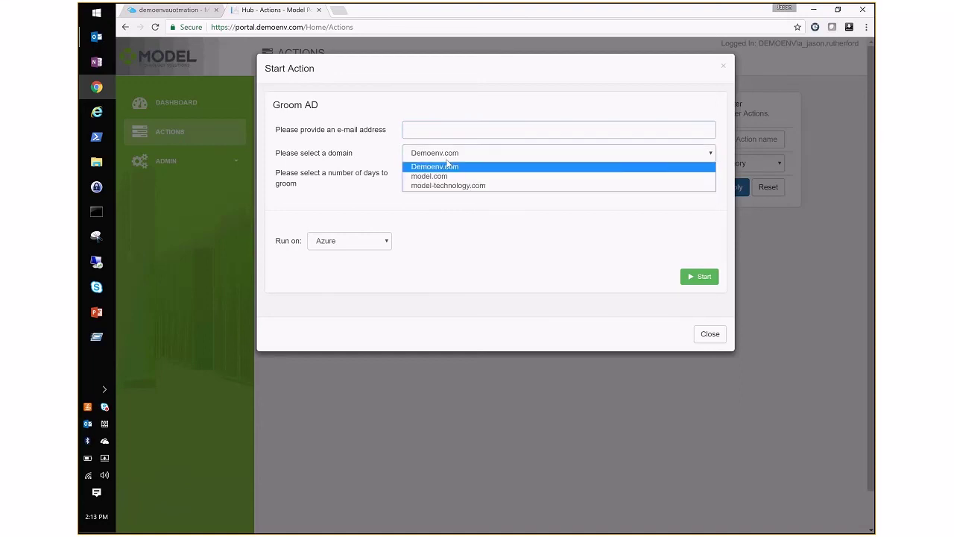
pyautogui.click(447, 166)
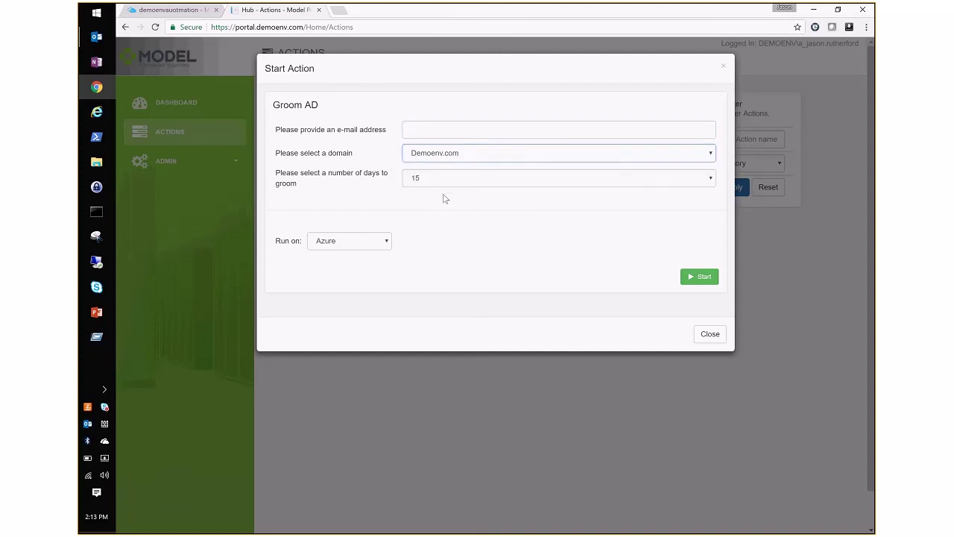
pyautogui.click(440, 180)
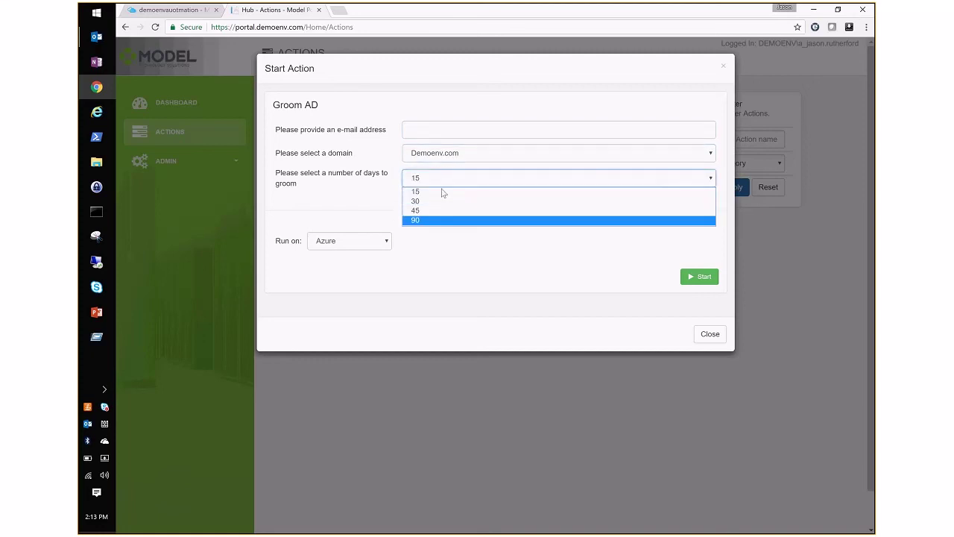
pyautogui.click(406, 253)
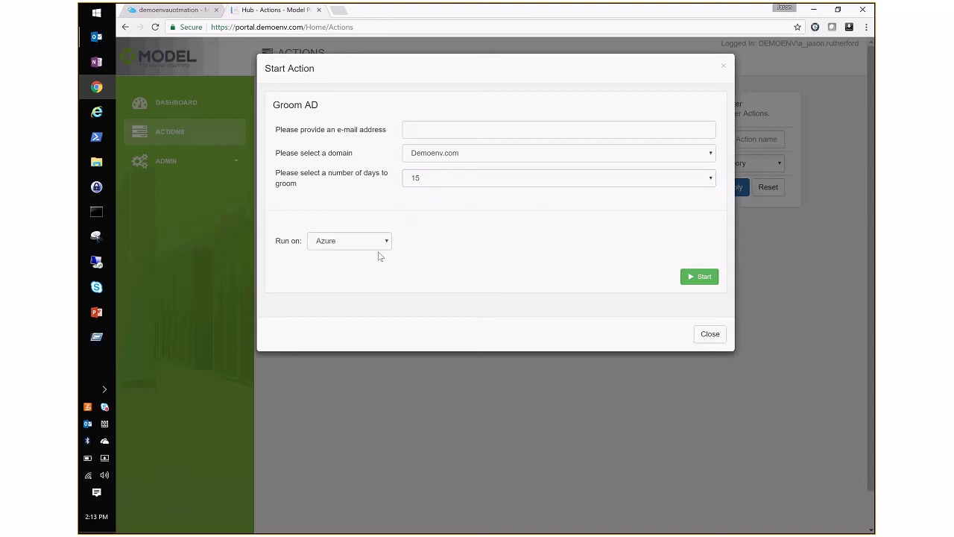
pyautogui.click(379, 247)
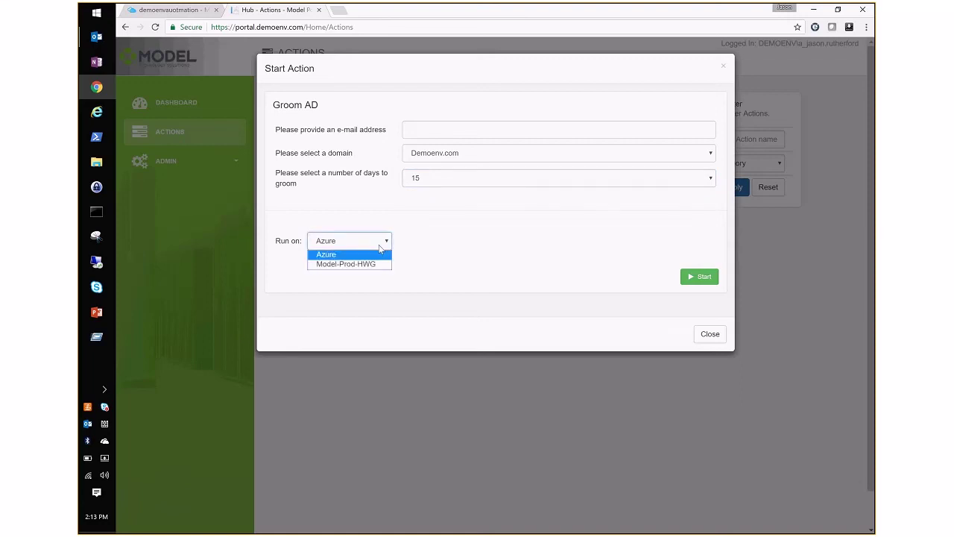